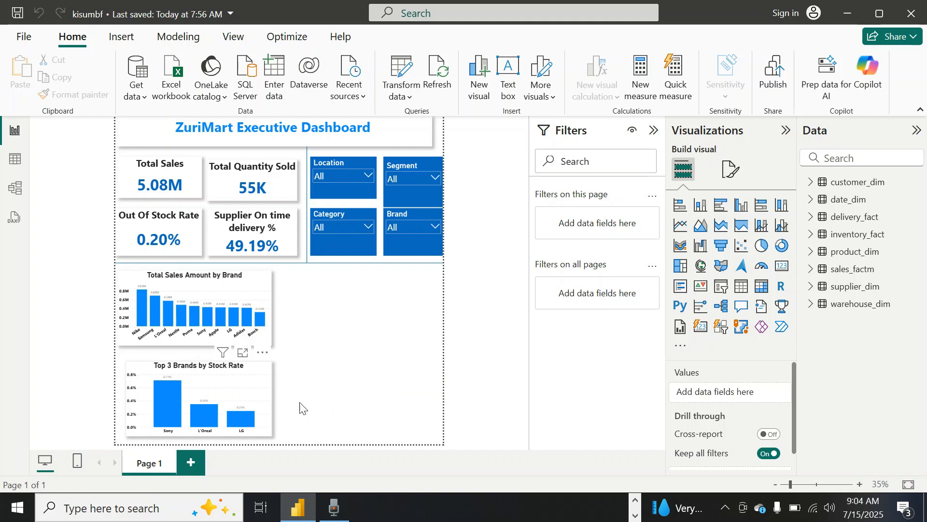
# Inspect the formulas of the BrandRank Top and Top 3 Brands measures behind the Top 3 Brands by Stock Rate chart
pyautogui.click(246, 400)
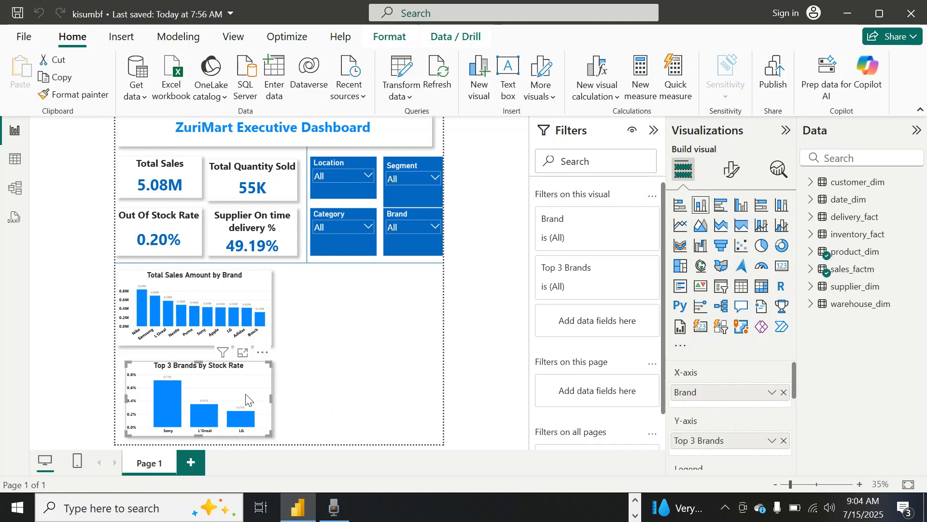
pyautogui.click(812, 253)
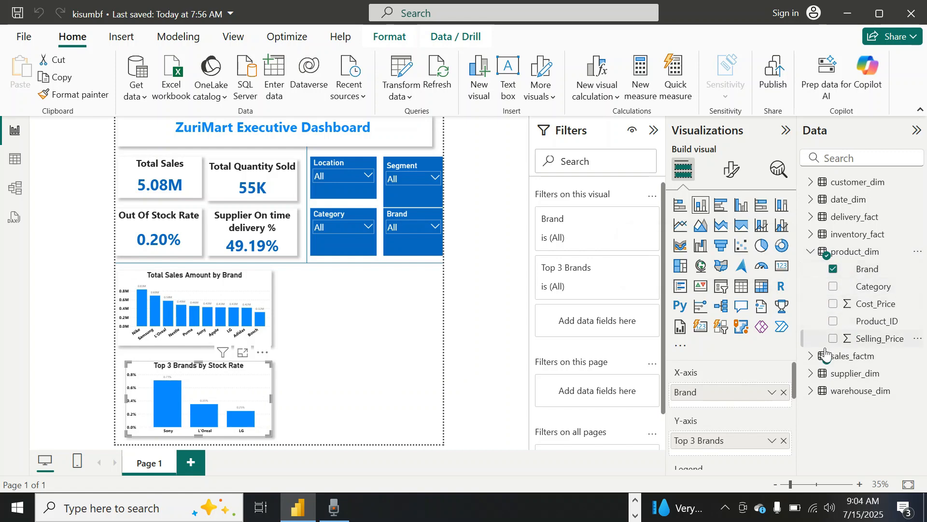
pyautogui.click(811, 356)
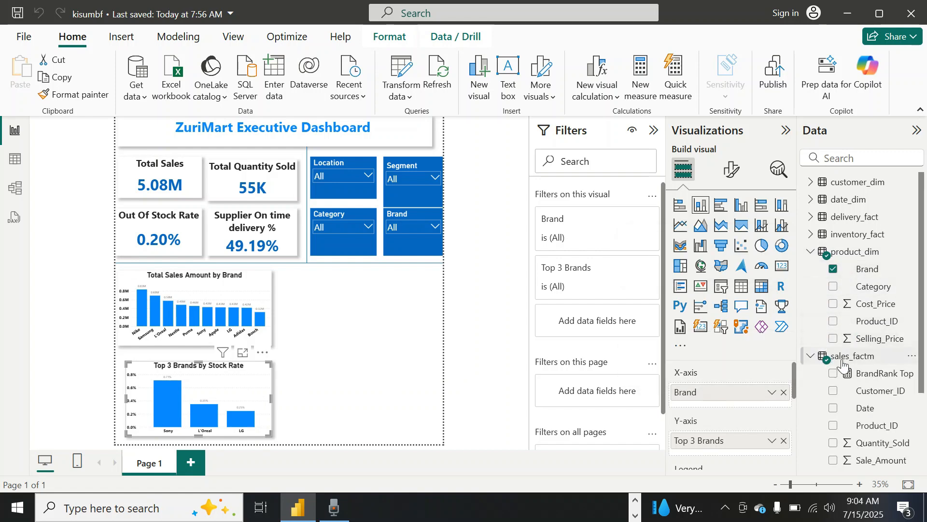
pyautogui.scroll(-3, 848, 410)
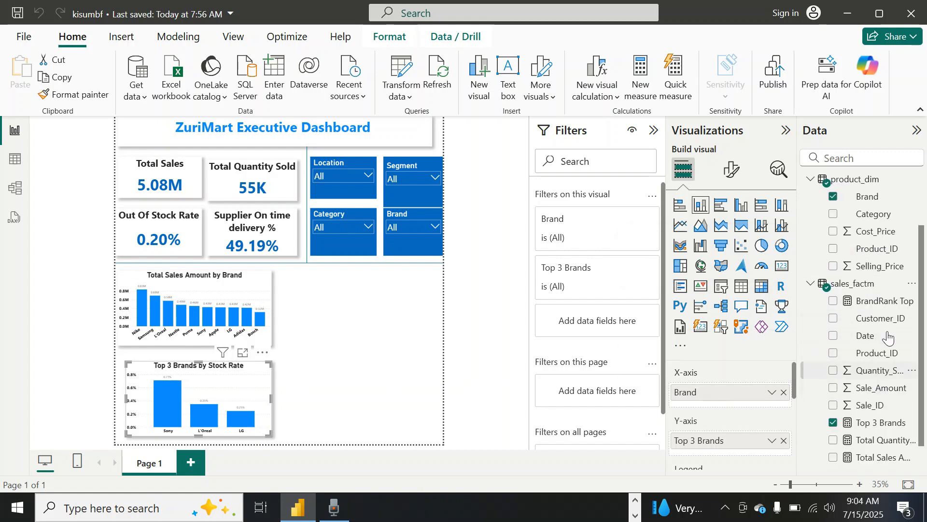
pyautogui.click(891, 303)
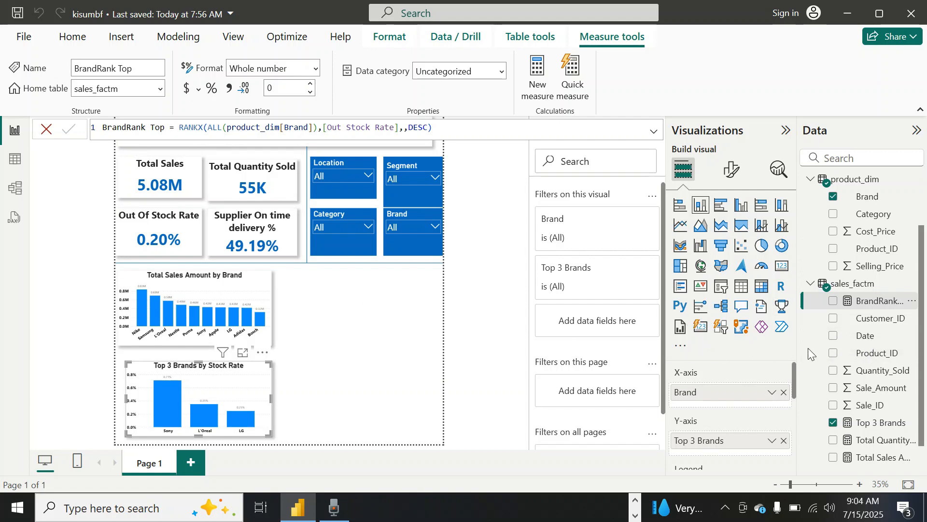
pyautogui.click(864, 422)
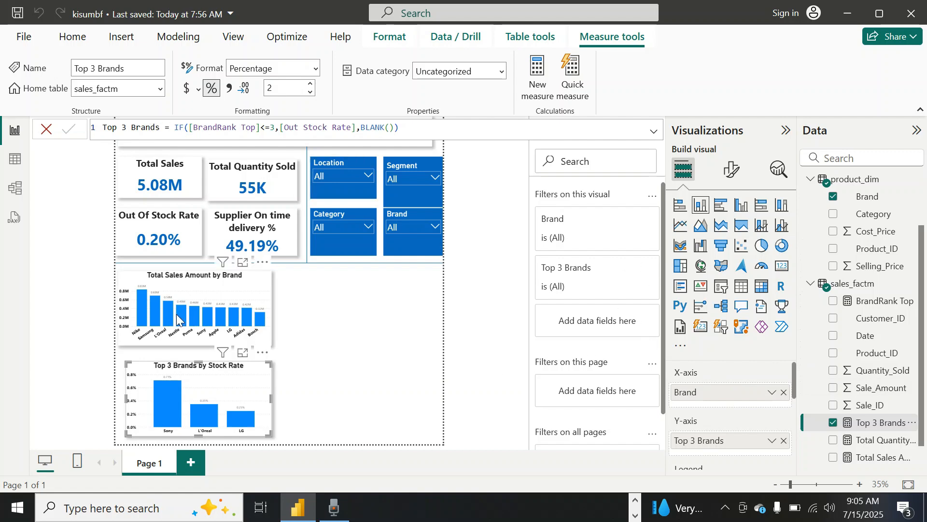
pyautogui.click(315, 331)
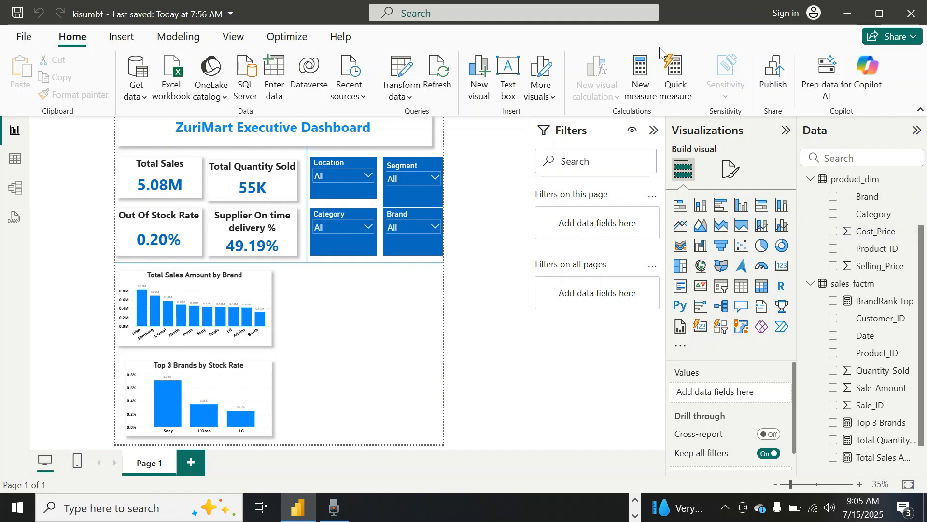
# Collapse the expanded tables and review the fields of the inventory_fact table
pyautogui.click(808, 183)
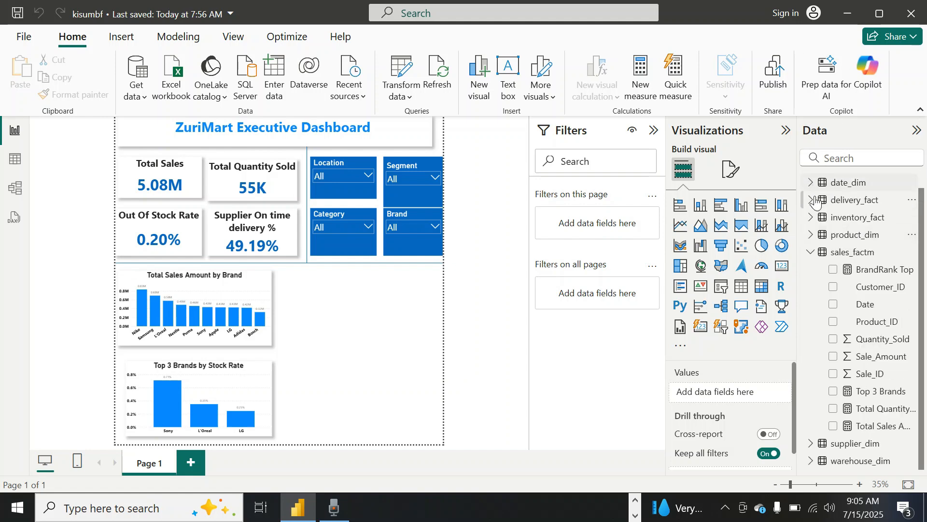
pyautogui.click(812, 253)
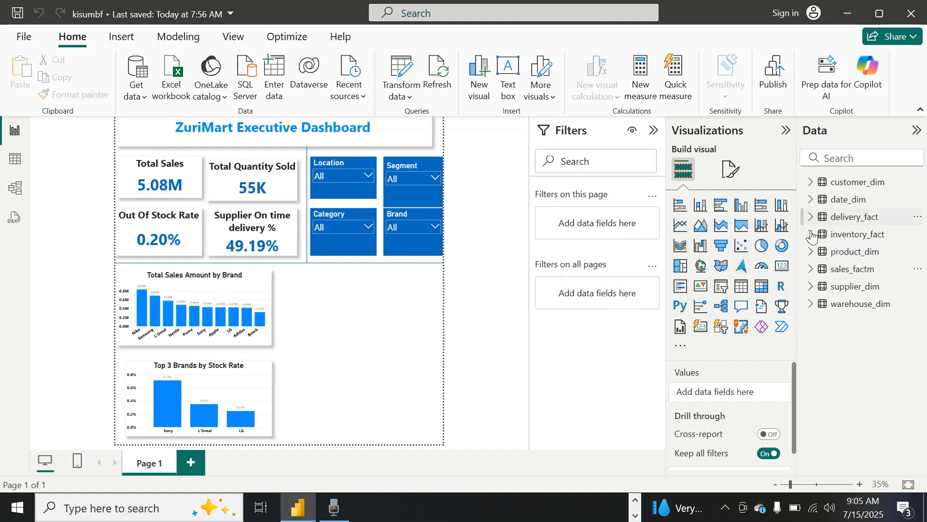
pyautogui.click(811, 235)
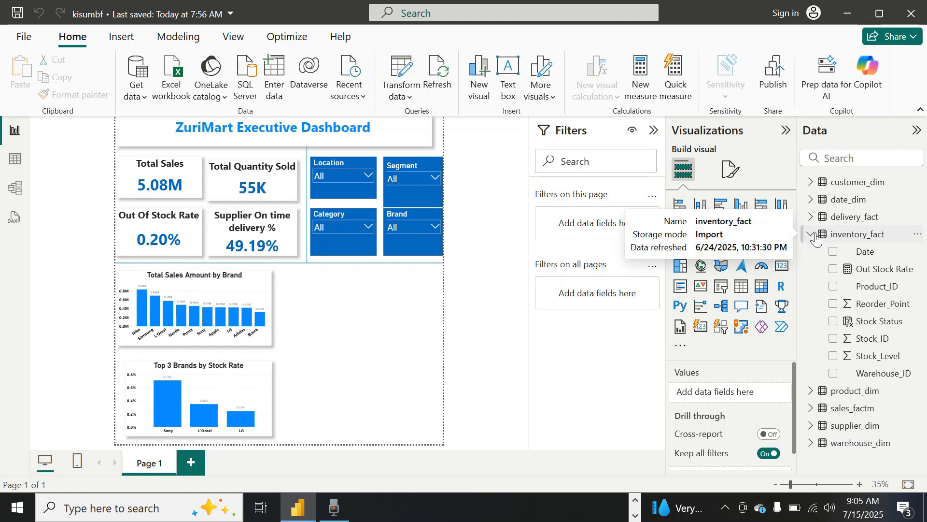
pyautogui.click(816, 238)
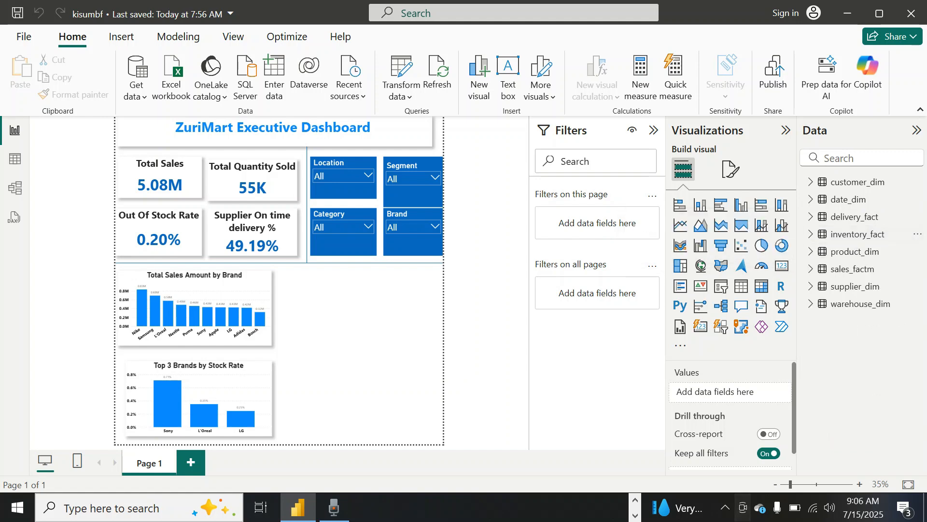
# Create a new measure in the sales_factm table and begin its name with "Rank from"
pyautogui.rightClick(852, 270)
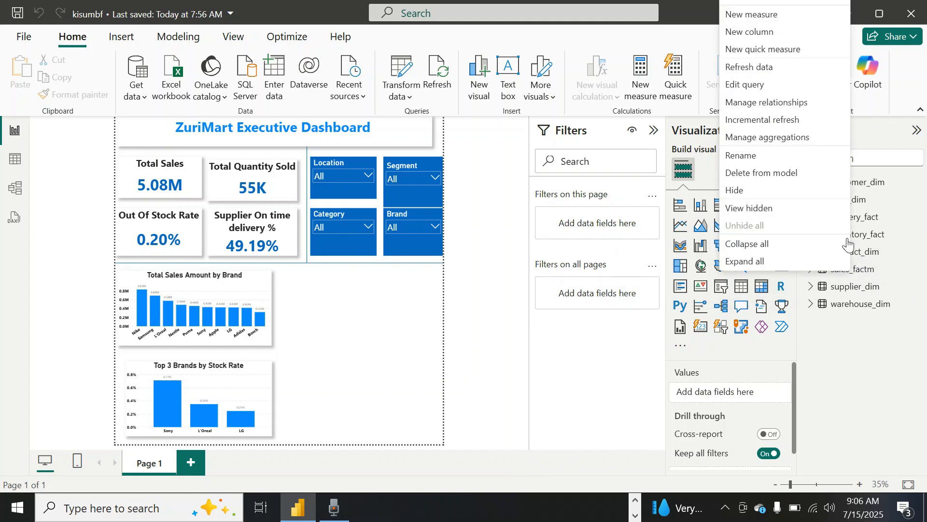
pyautogui.click(779, 17)
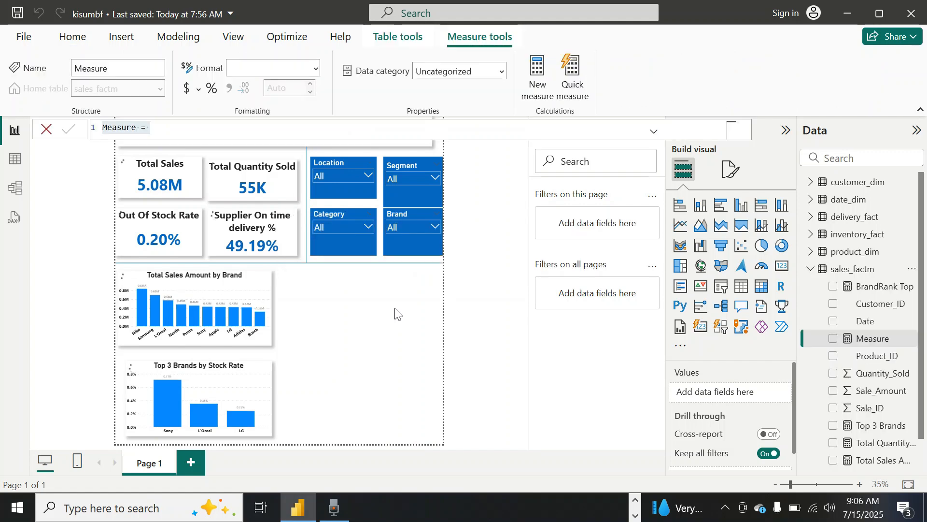
pyautogui.click(140, 130)
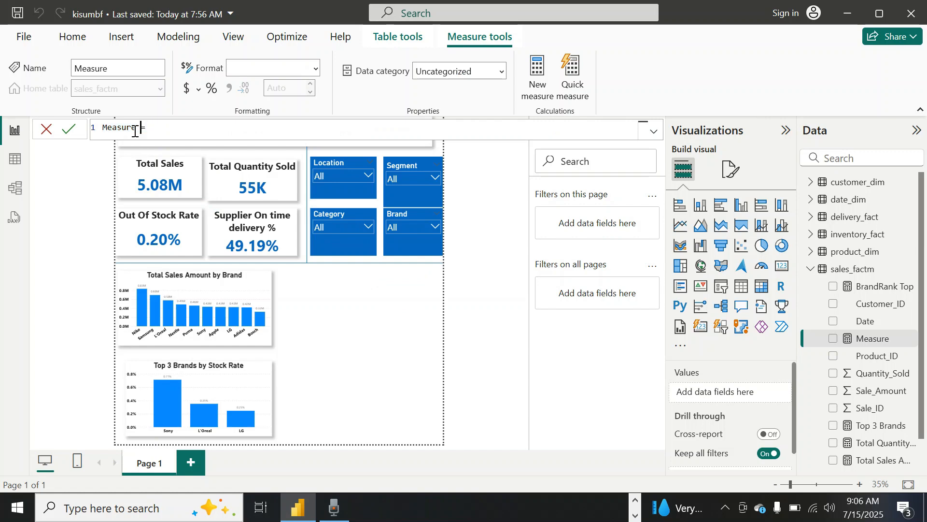
pyautogui.doubleClick(136, 126)
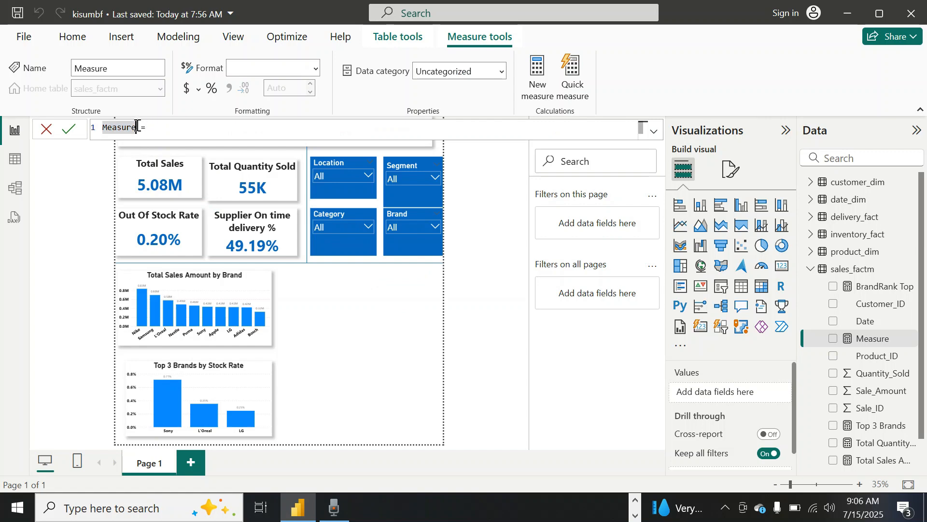
pyautogui.press('BackSpace')
pyautogui.write('Botton')
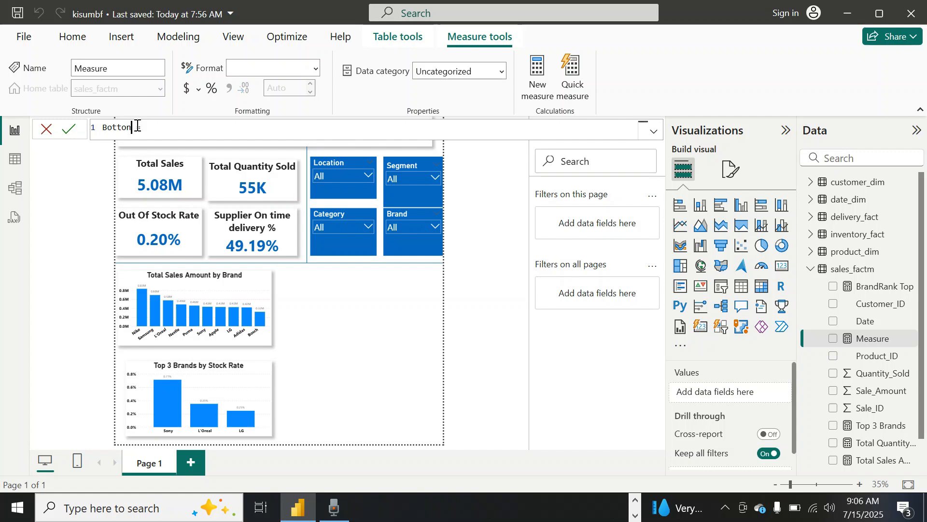
pyautogui.press('BackSpace')
pyautogui.press('BackSpace')
pyautogui.press('BackSpace')
pyautogui.press('BackSpace')
pyautogui.write('Rank')
pyautogui.write(' from ')
pyautogui.write('Sma')
pyautogui.write('less')
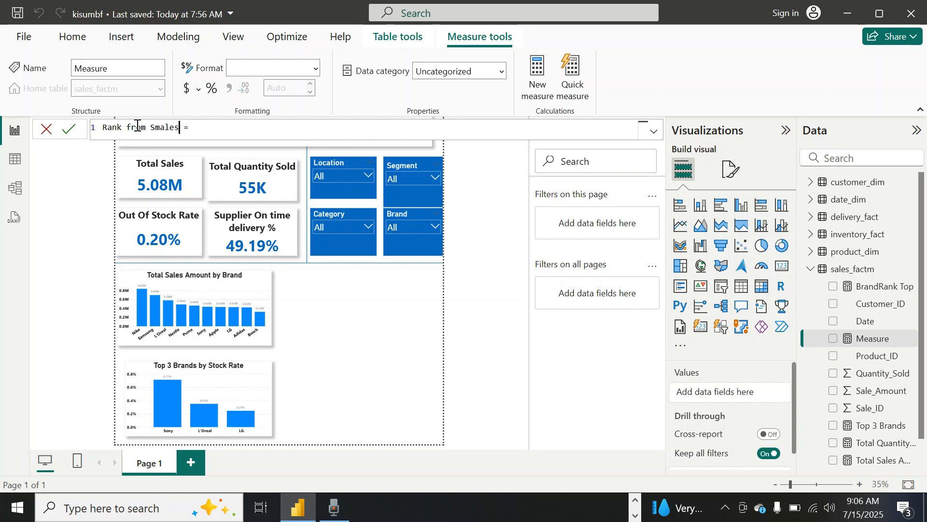
pyautogui.press('BackSpace')
pyautogui.press('BackSpace')
pyautogui.press('BackSpace')
pyautogui.press('BackSpace')
pyautogui.write('lest to larges')
pyautogui.press('BackSpace')
pyautogui.press('BackSpace')
pyautogui.press('BackSpace')
pyautogui.press('BackSpace')
pyautogui.press('BackSpace')
pyautogui.press('BackSpace')
pyautogui.press('BackSpace')
pyautogui.press('BackSpace')
pyautogui.press('BackSpace')
pyautogui.press('BackSpace')
pyautogui.press('BackSpace')
pyautogui.press('BackSpace')
pyautogui.press('BackSpace')
pyautogui.press('BackSpace')
pyautogui.press('BackSpace')
pyautogui.press('BackSpace')
pyautogui.press('BackSpace')
# Complete the new measure's name as "RankBrand from Bottom"
pyautogui.write('Bottom')
pyautogui.click(119, 129)
pyautogui.doubleClick(119, 128)
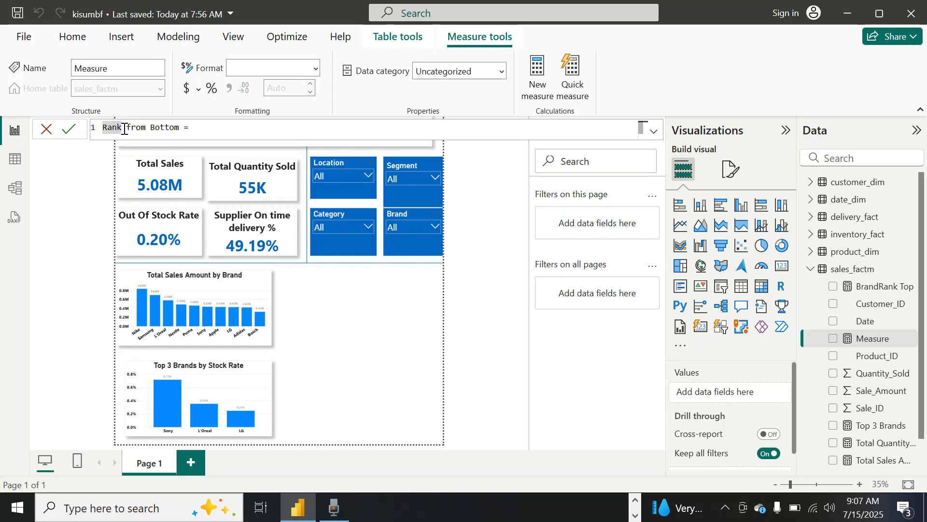
pyautogui.write('Brand')
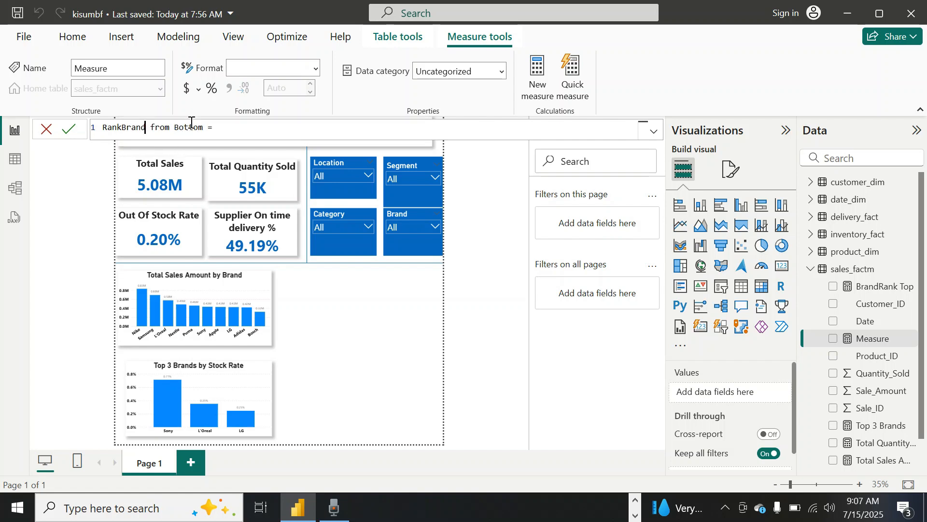
# Start the measure's formula with the RANKX function and nest ALL as its table argument
pyautogui.click(226, 130)
pyautogui.write('ra')
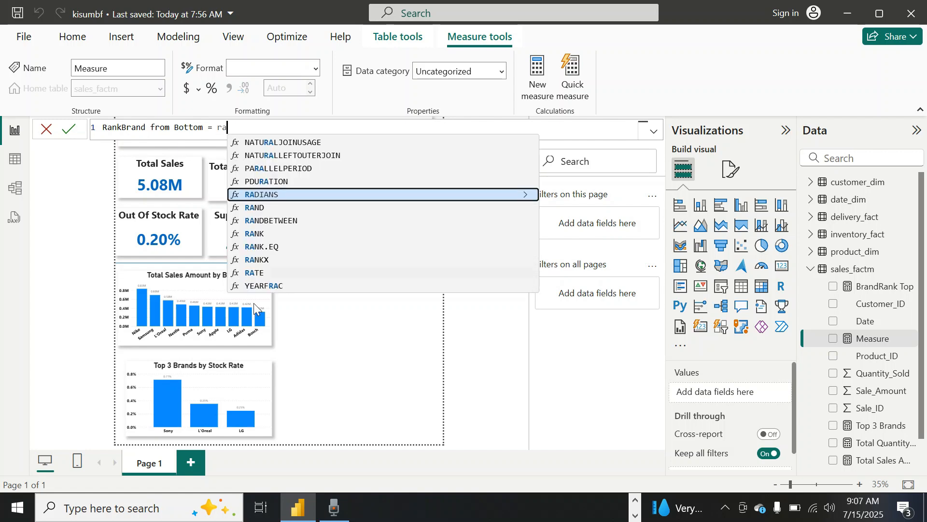
pyautogui.click(268, 259)
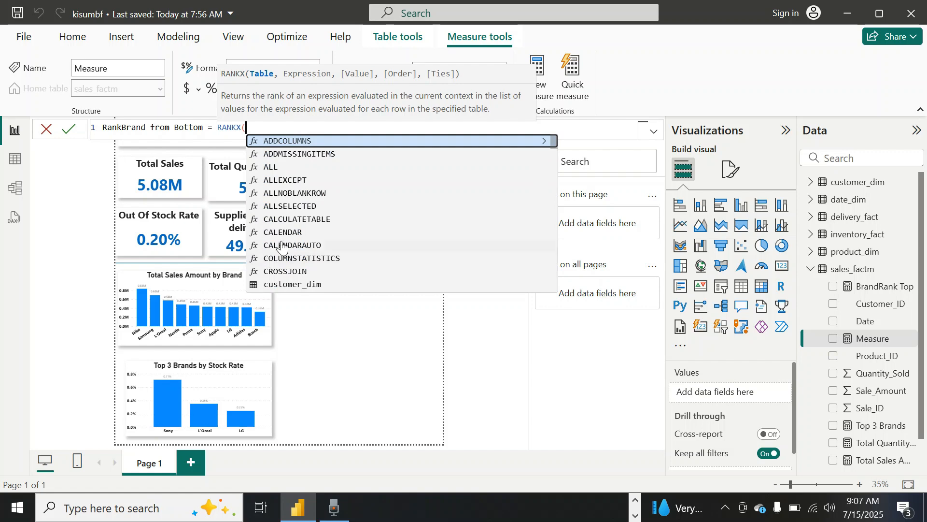
pyautogui.write('al')
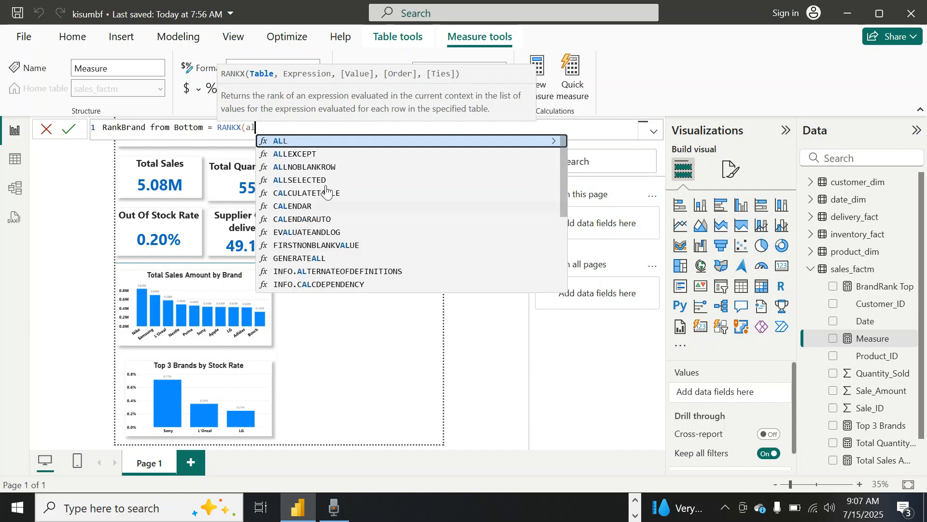
pyautogui.click(316, 142)
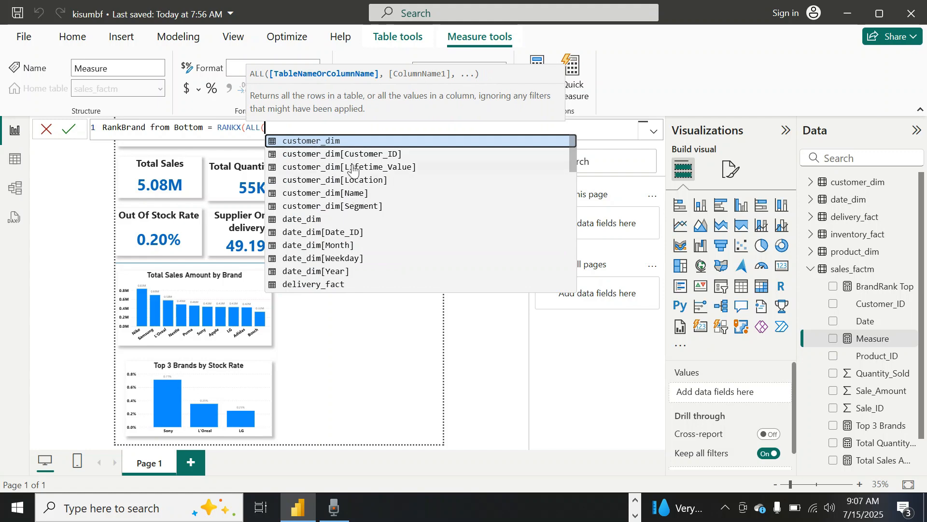
# Supply product_dim[Brand] as the column for ALL and close that function's argument
pyautogui.scroll(-5, 357, 213)
pyautogui.scroll(4, 358, 227)
pyautogui.scroll(1, 348, 220)
pyautogui.scroll(-9, 336, 215)
pyautogui.scroll(-3, 337, 212)
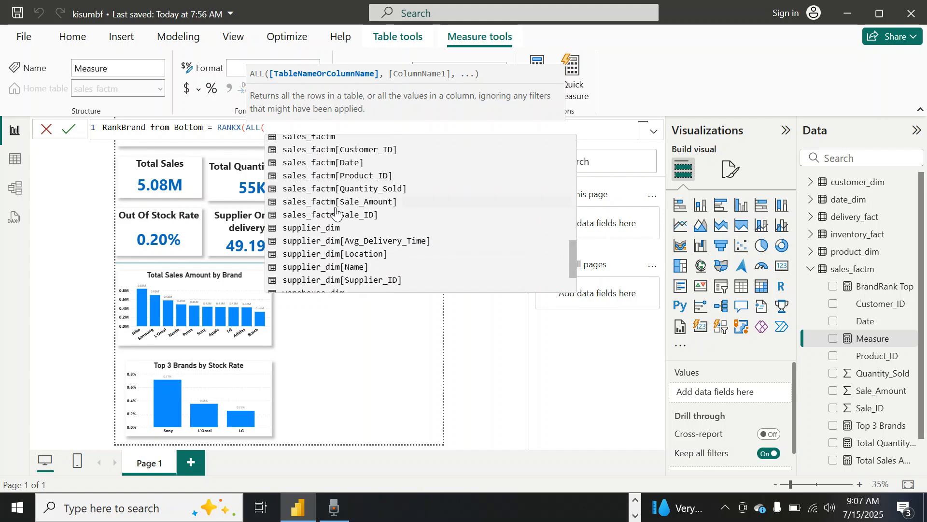
pyautogui.scroll(13, 333, 208)
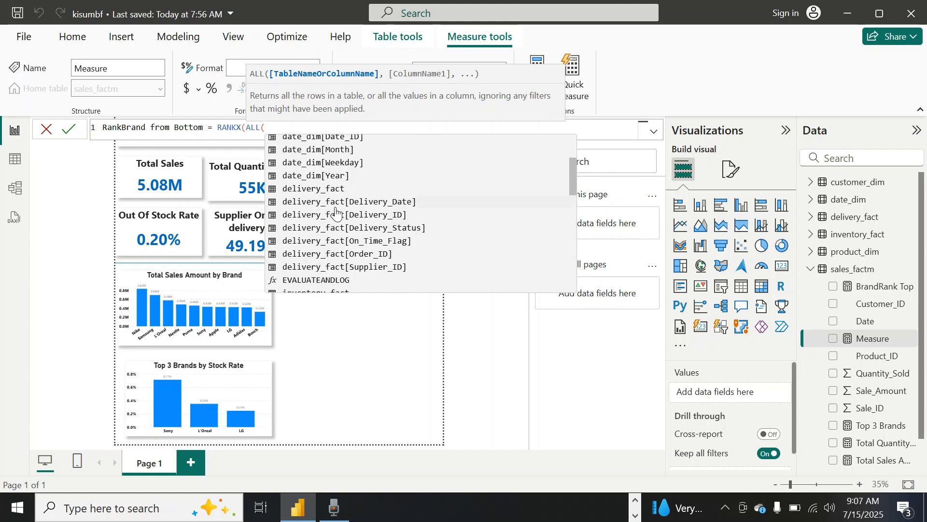
pyautogui.scroll(-10, 324, 177)
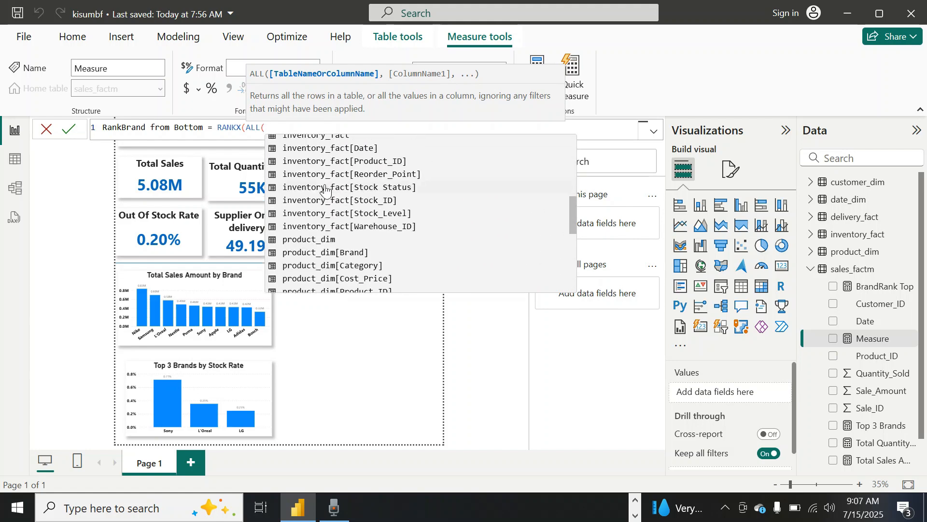
pyautogui.scroll(2, 326, 191)
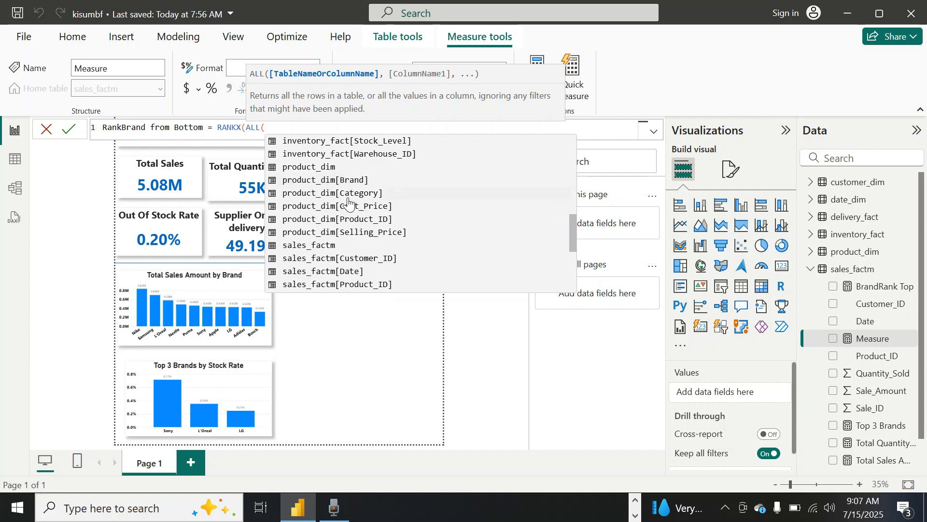
pyautogui.click(345, 179)
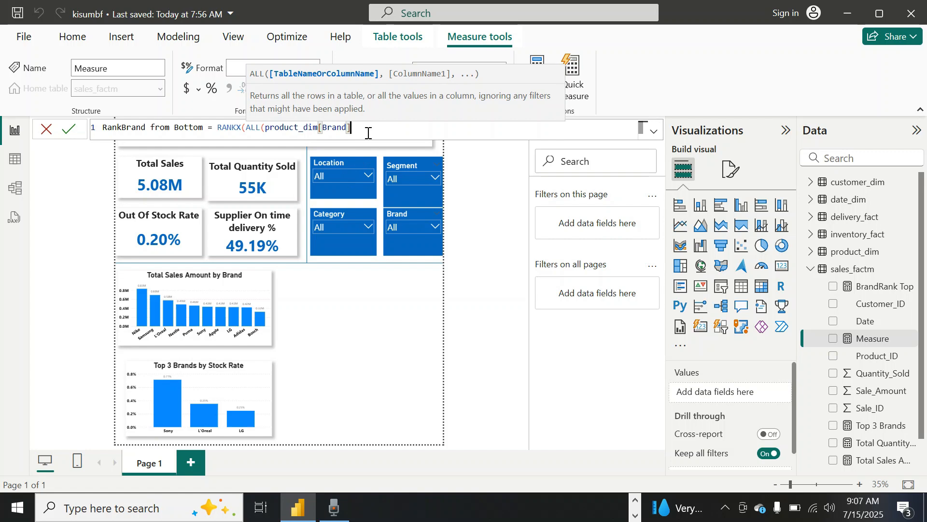
pyautogui.write('),')
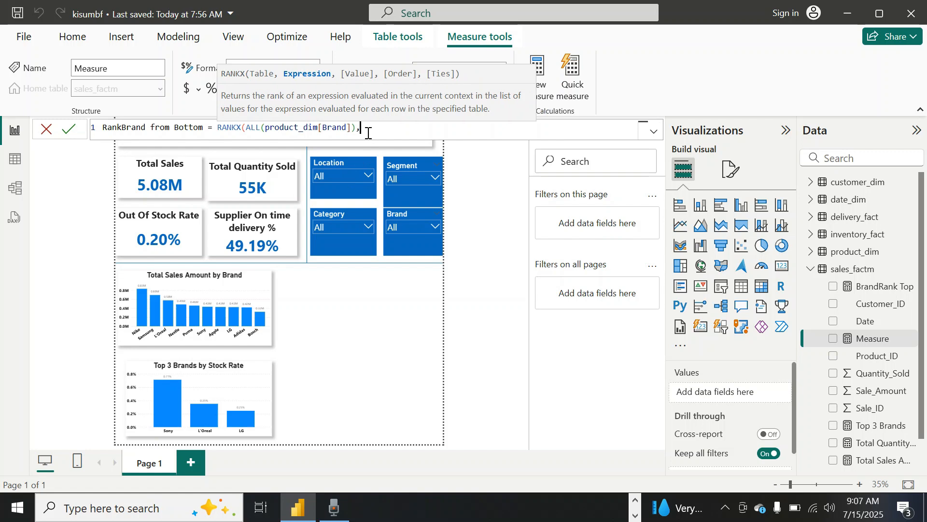
# Complete the RANKX formula with [Out Stock Rate] as the expression, Value skipped and ASC as the order, and commit the measure
pyautogui.write('s')
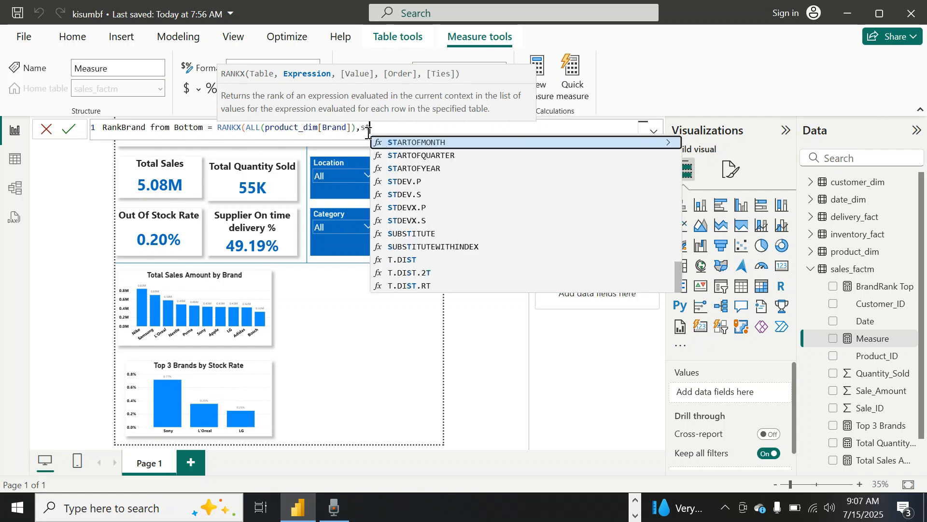
pyautogui.write('to')
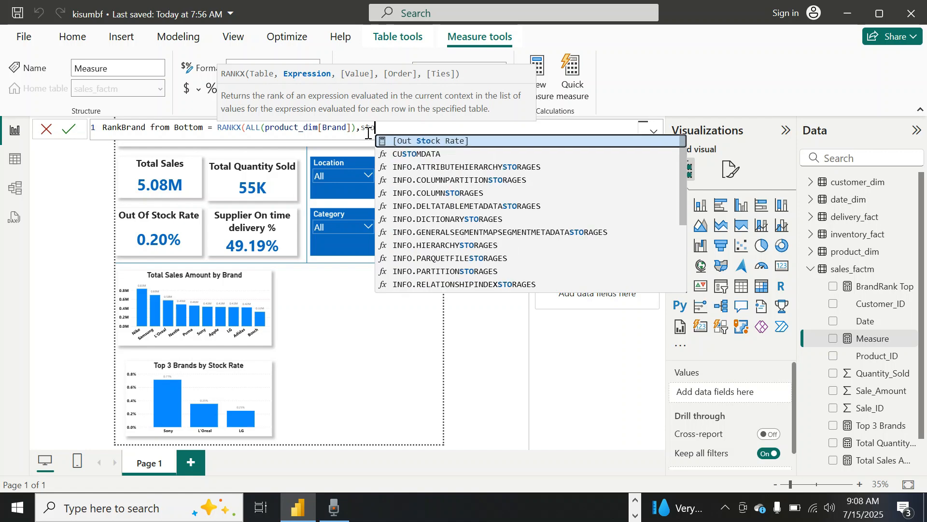
pyautogui.click(418, 141)
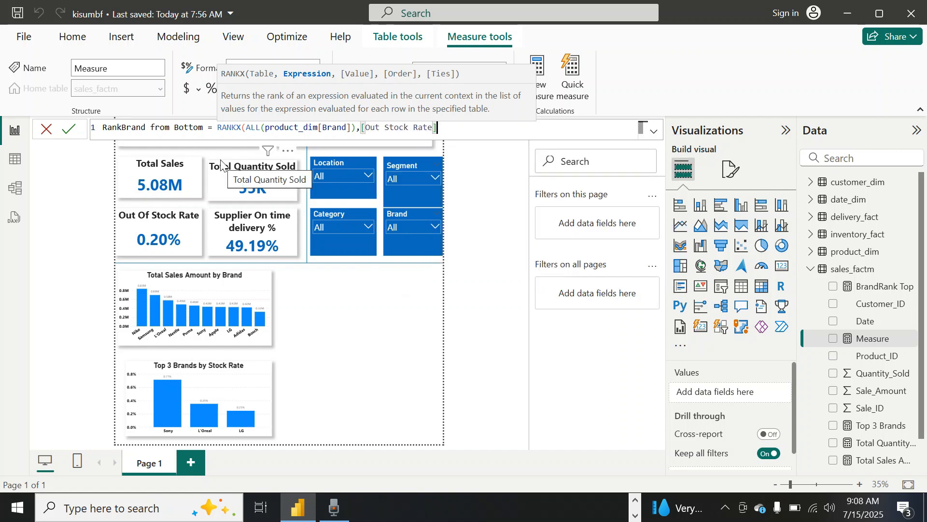
pyautogui.write(', ')
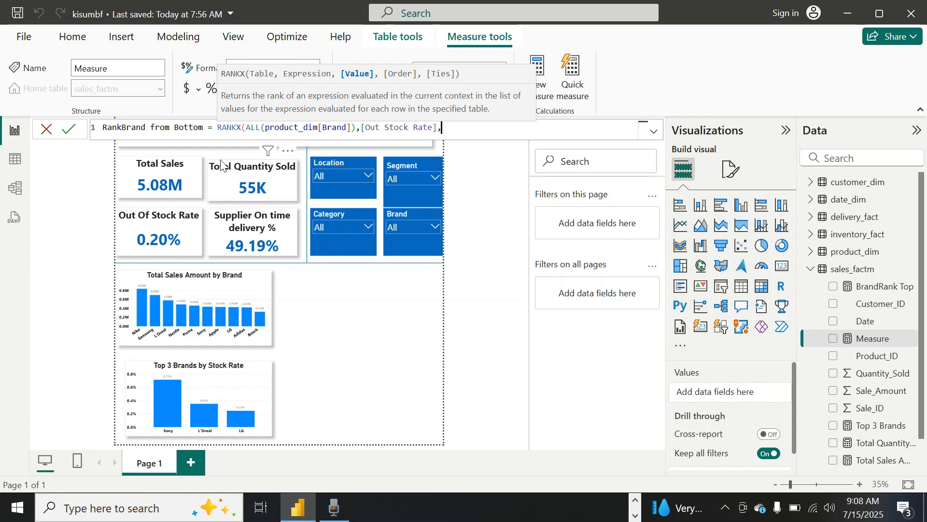
pyautogui.write(',')
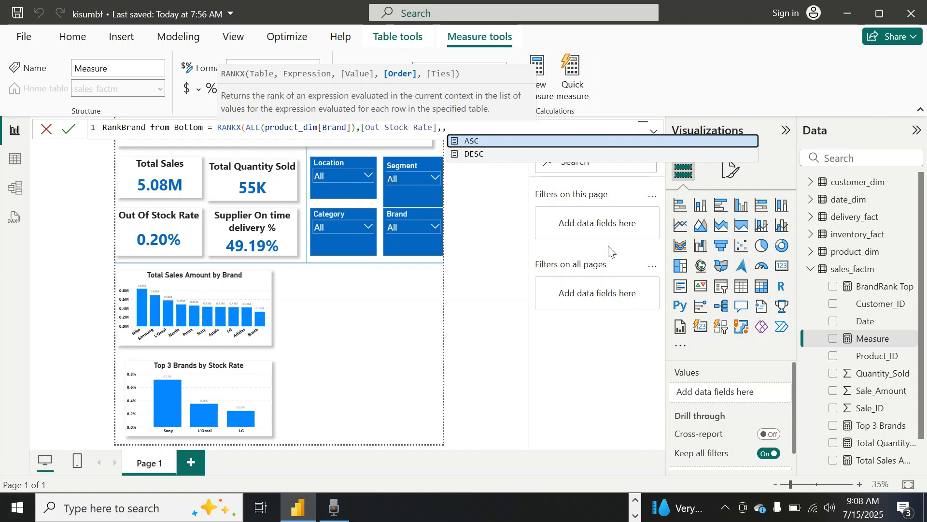
pyautogui.click(483, 142)
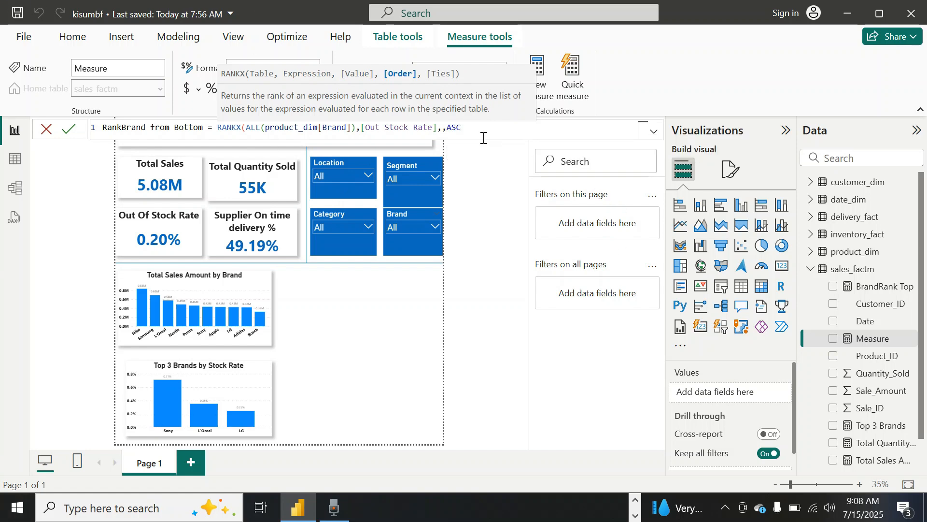
pyautogui.write(')')
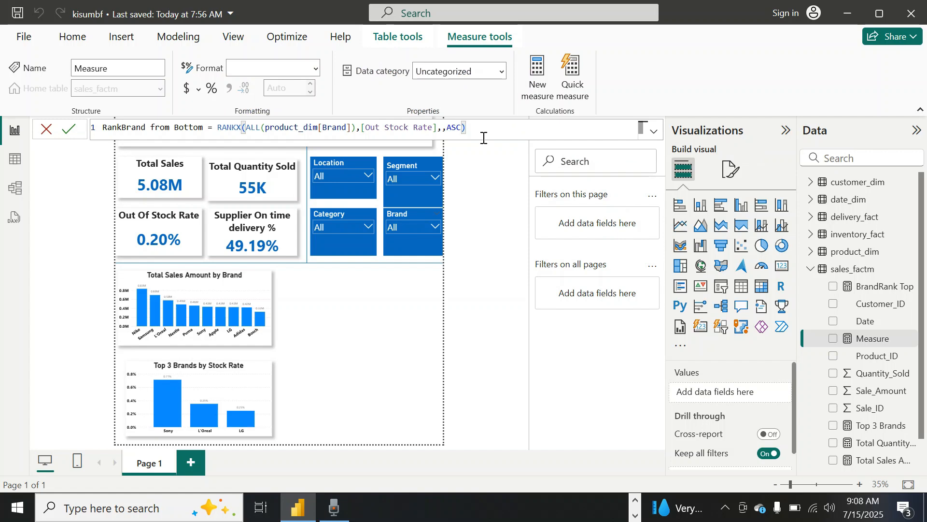
pyautogui.press('Return')
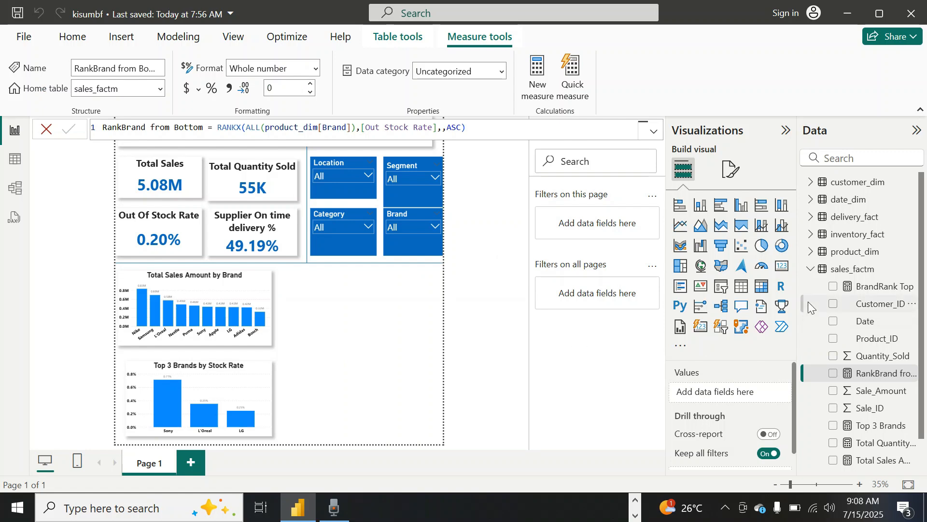
# Create another new measure in the sales_factm table and name it "Bottom 3 brands"
pyautogui.click(810, 270)
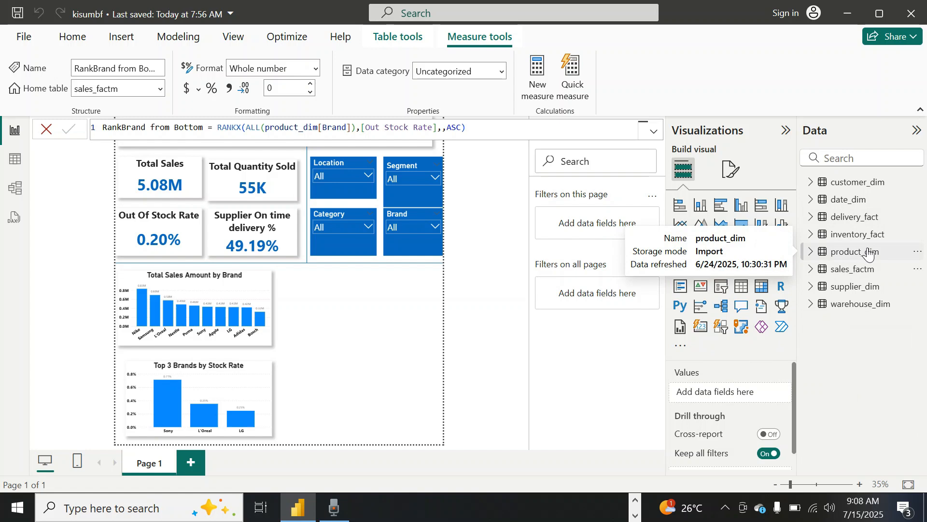
pyautogui.rightClick(861, 267)
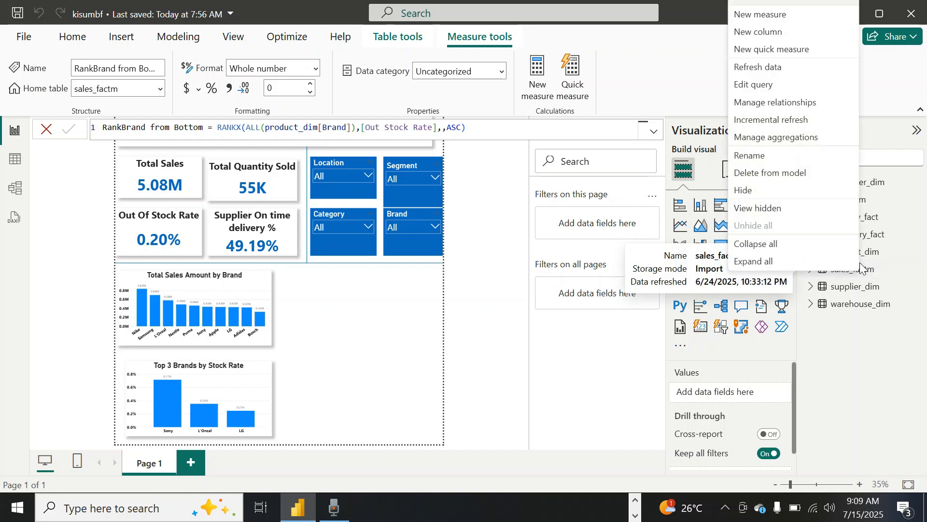
pyautogui.click(793, 15)
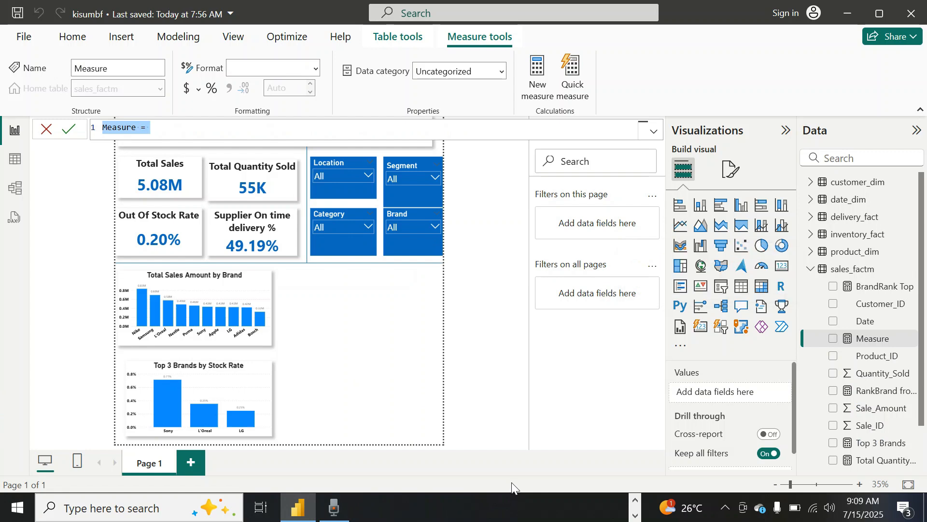
pyautogui.click(135, 132)
pyautogui.press('BackSpace')
pyautogui.press('BackSpace')
pyautogui.press('BackSpace')
pyautogui.press('BackSpace')
pyautogui.press('BackSpace')
pyautogui.press('BackSpace')
pyautogui.press('BackSpace')
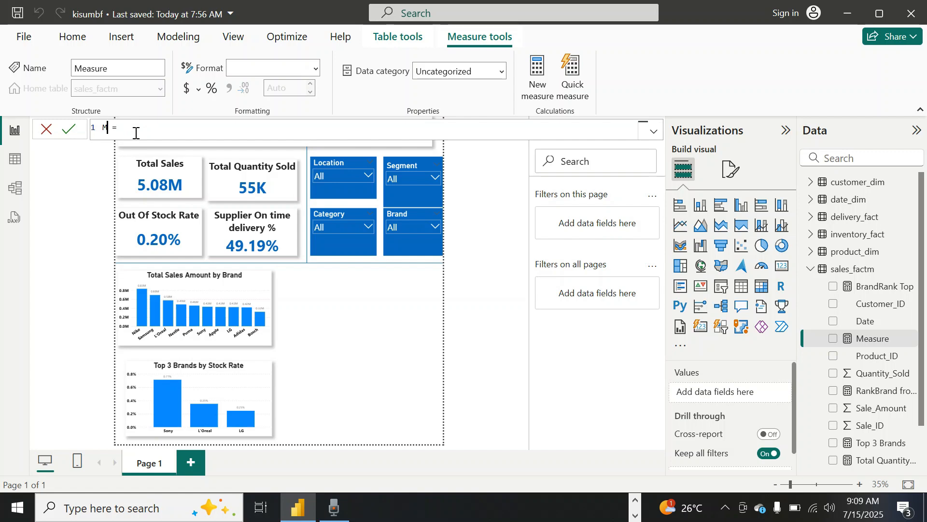
pyautogui.write('Bottom')
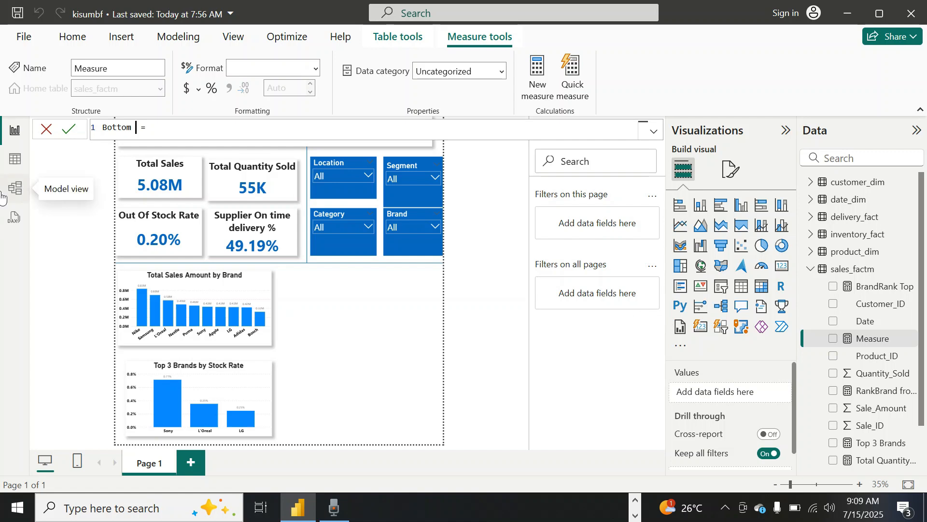
pyautogui.write(' 3 brands')
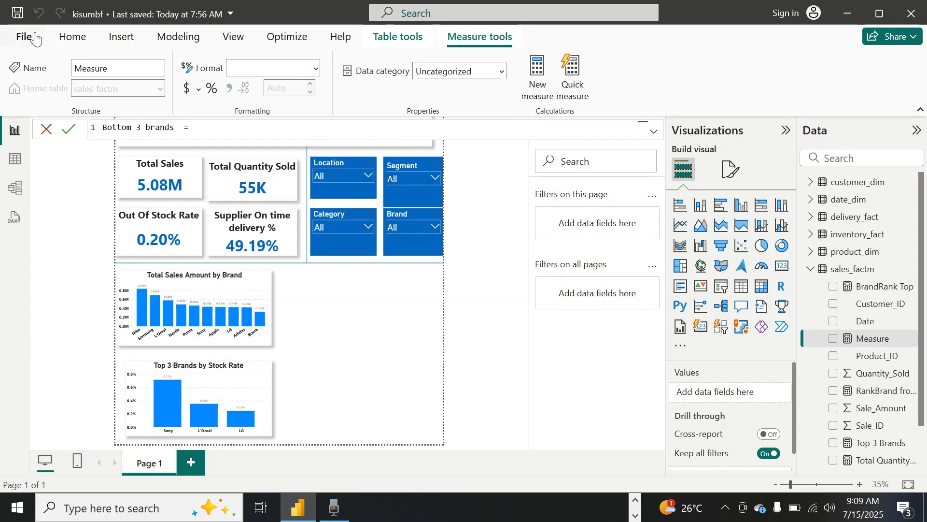
# Start the new measure's formula with an IF function and use [RankBrand from Bottom] in its logical test
pyautogui.click(204, 134)
pyautogui.write('if')
pyautogui.press('BackSpace')
pyautogui.press('BackSpace')
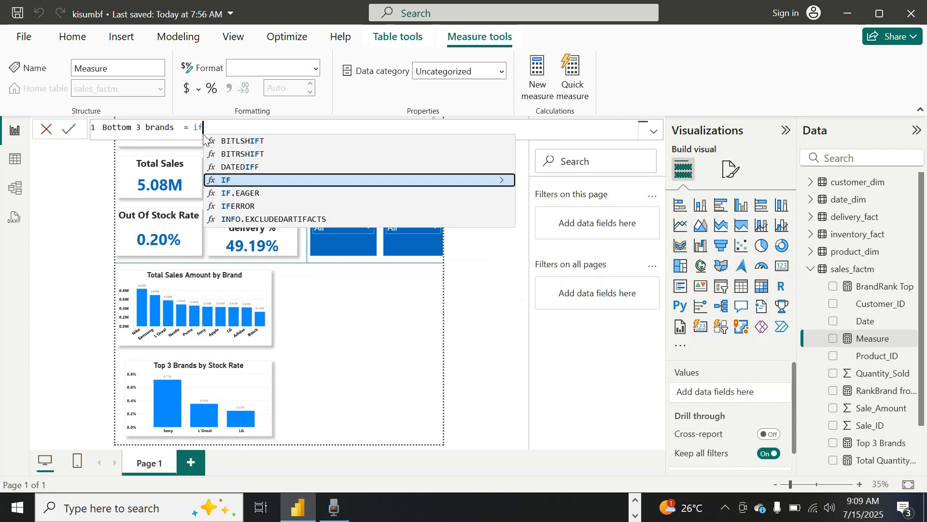
pyautogui.write('If')
pyautogui.press('BackSpace')
pyautogui.write('(')
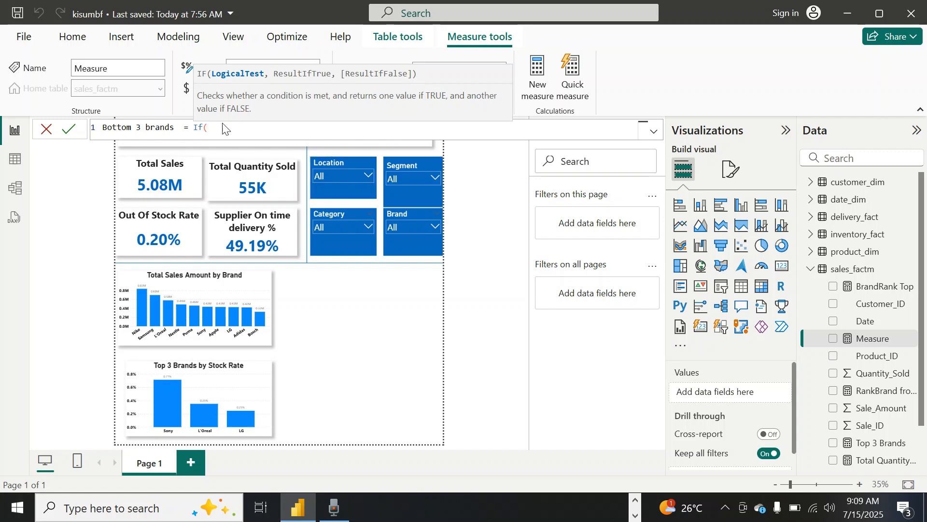
pyautogui.scroll(-1, 876, 375)
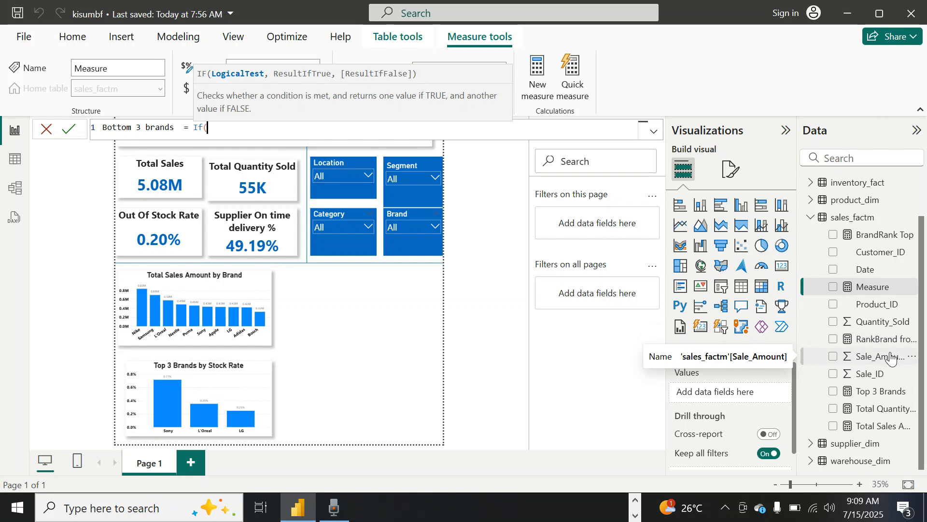
pyautogui.write('r')
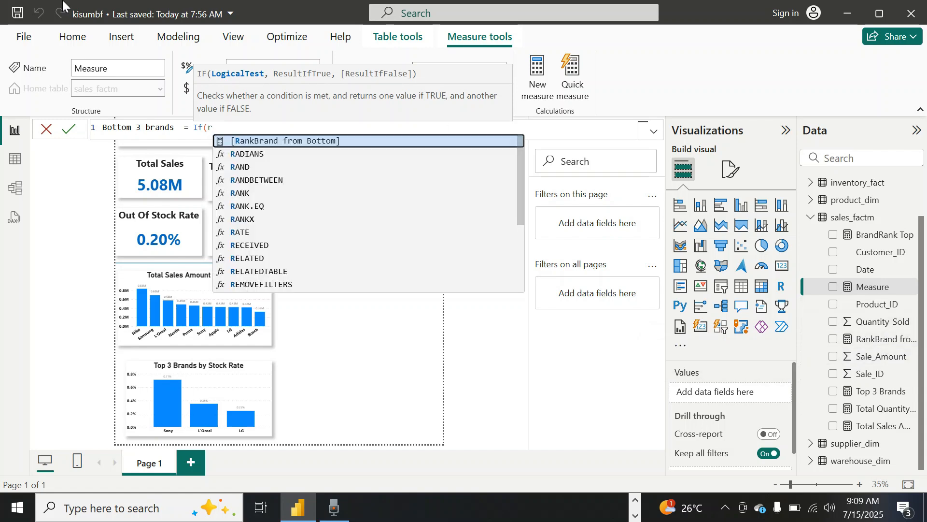
pyautogui.click(294, 141)
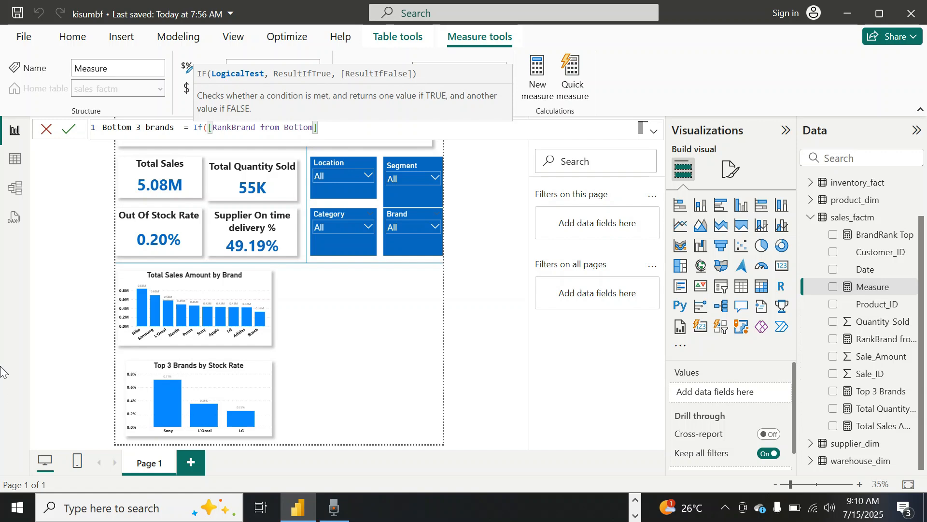
# Change the measure's name to "Bottom 5 brands" and complete the IF function's logical test with <=5
pyautogui.click(141, 128)
pyautogui.write('5')
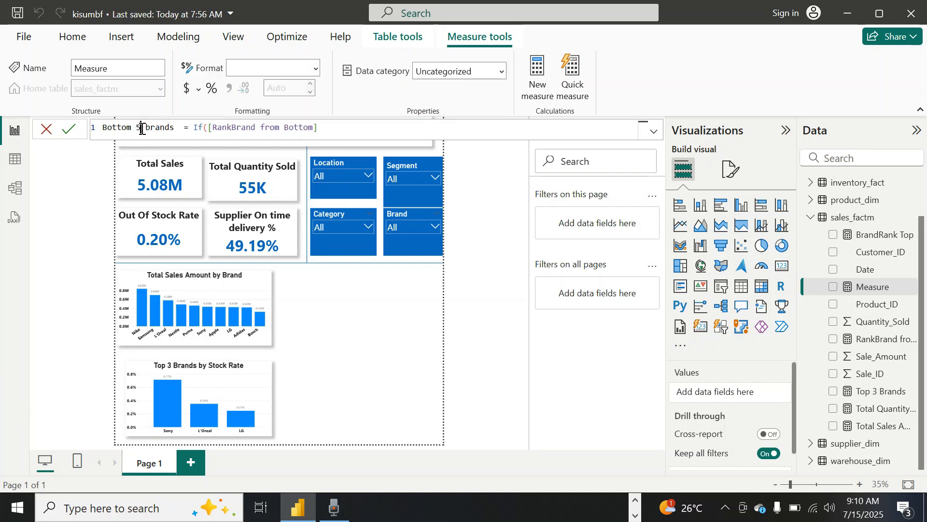
pyautogui.click(333, 131)
pyautogui.write('<=5')
pyautogui.press('BackSpace')
pyautogui.write('5,s')
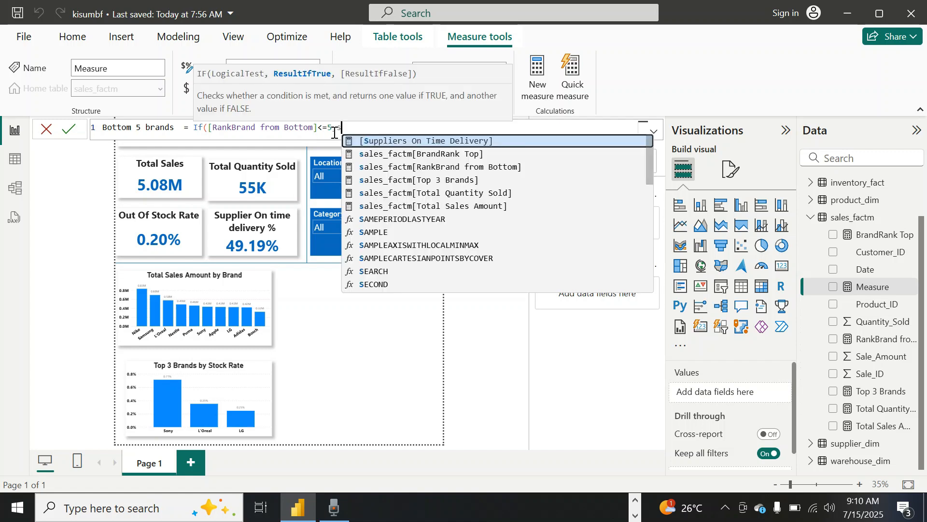
# Make the IF function return [Out Stock Rate] when true and BLANK() otherwise, and commit the measure
pyautogui.write('to')
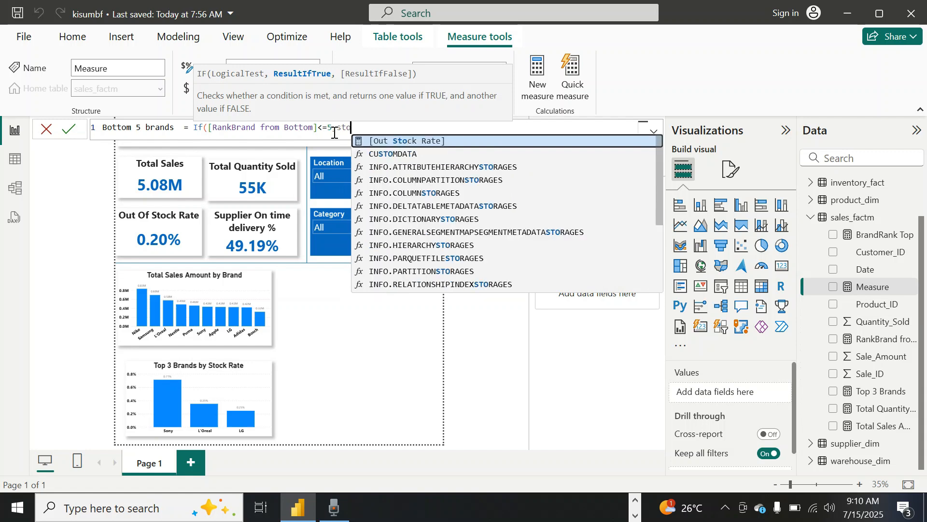
pyautogui.click(449, 144)
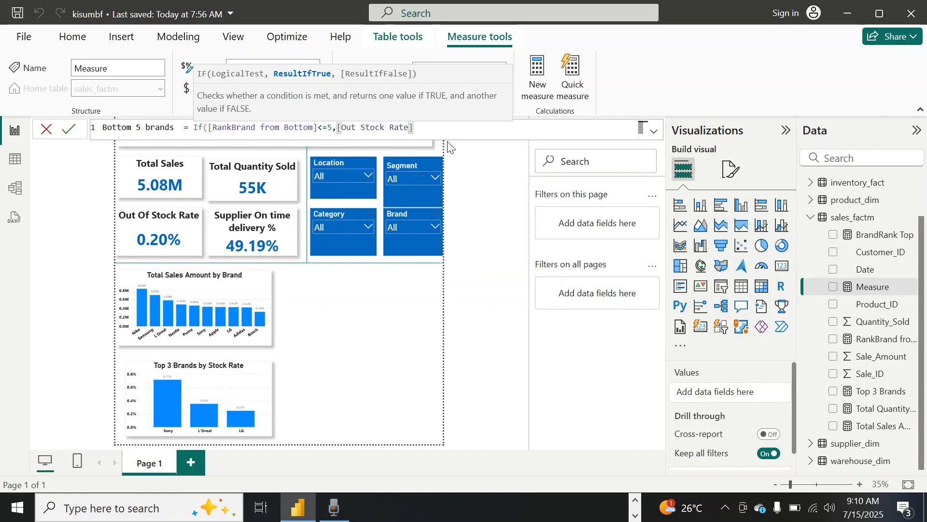
pyautogui.write(',')
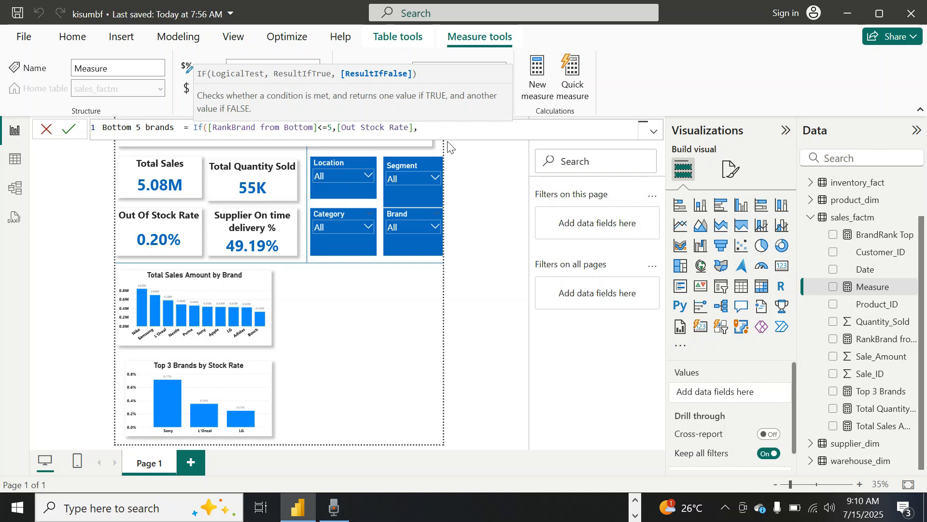
pyautogui.write('bl')
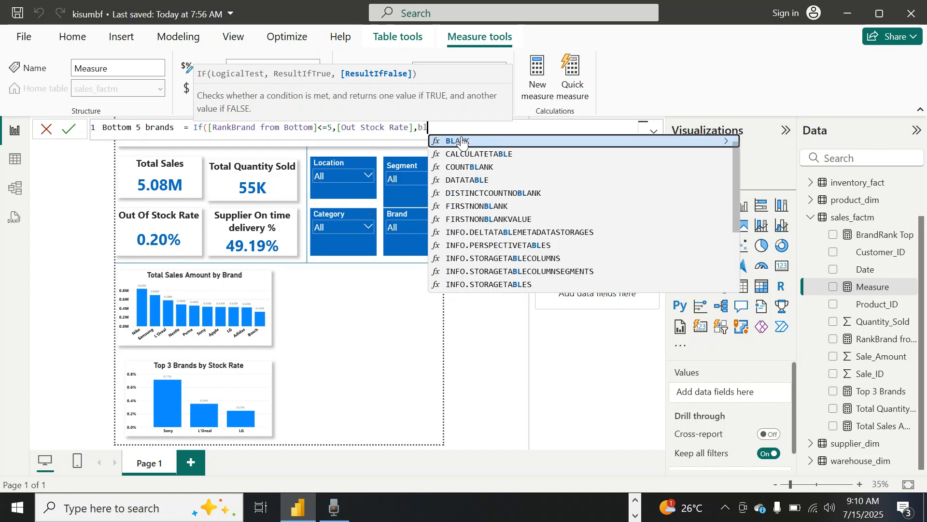
pyautogui.click(463, 140)
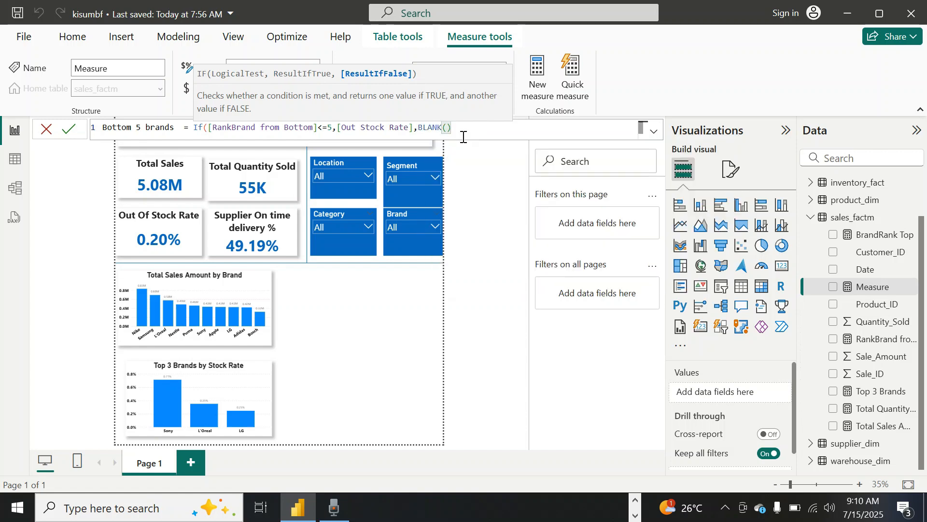
pyautogui.write(')')
pyautogui.press('Return')
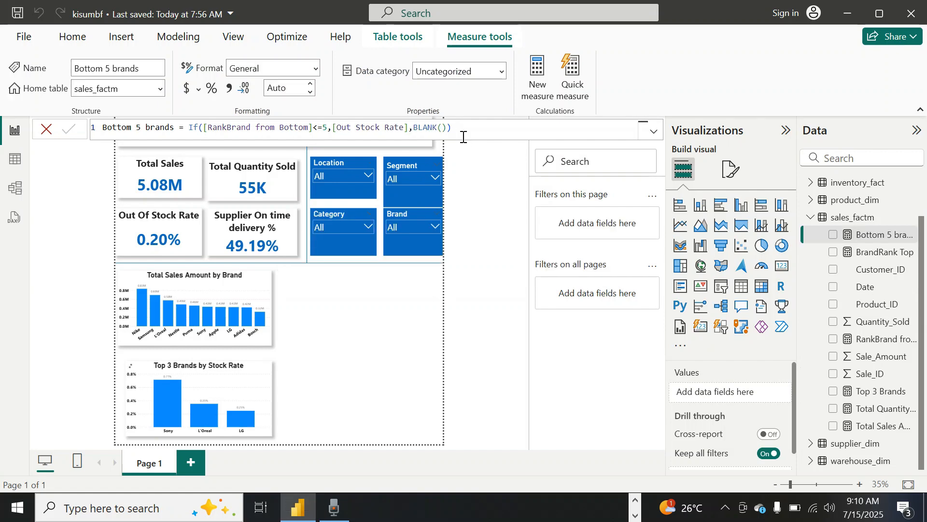
# Duplicate the "Top 3 Brands by Stock Rate" chart and place the copy in the empty space to its right
pyautogui.click(231, 391)
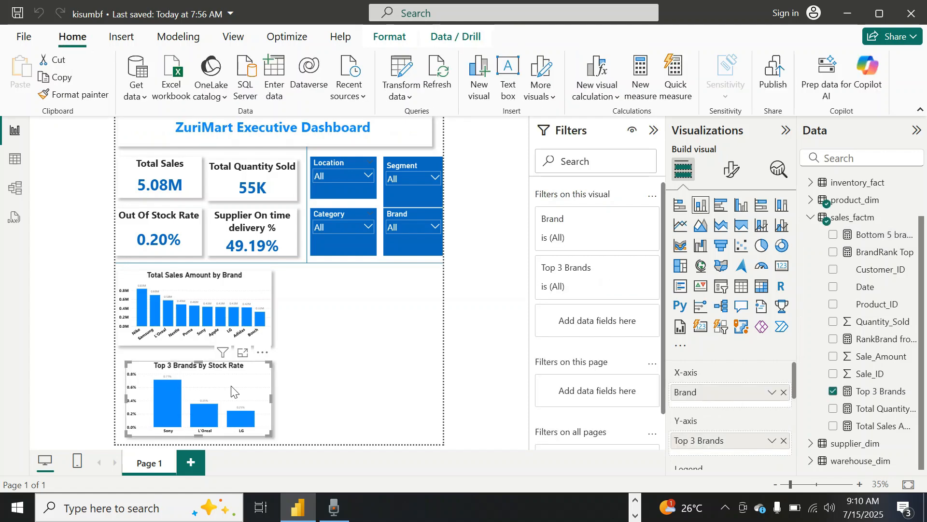
pyautogui.hotkey('ctrl', 'c')
pyautogui.hotkey('ctrl', 'v')
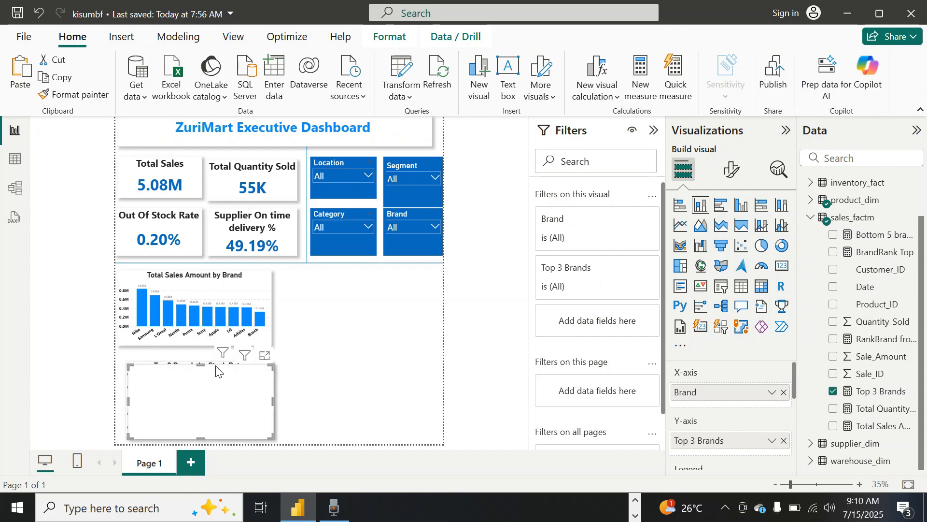
pyautogui.moveTo(225, 390); pyautogui.dragTo(382, 389)
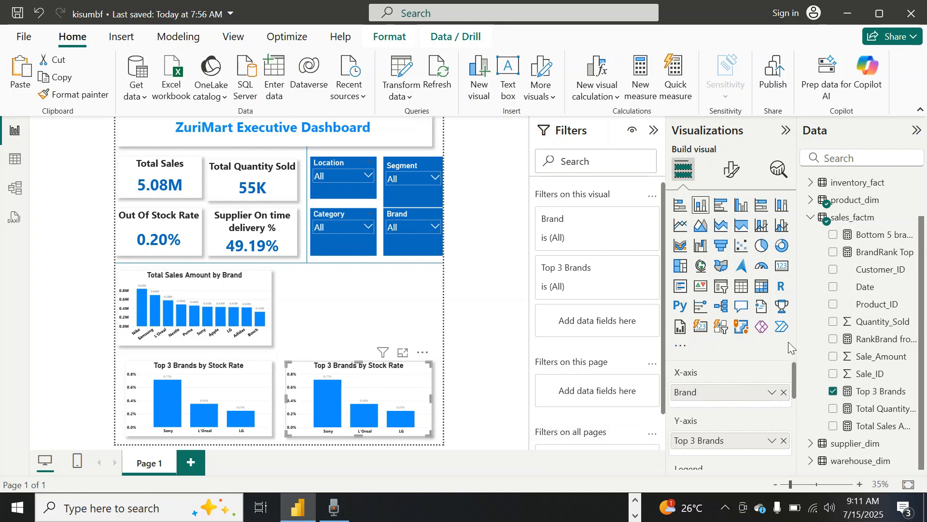
# Clear the copied chart's X-axis and Y-axis fields and assign Brand from product_dim to its X-axis
pyautogui.click(784, 392)
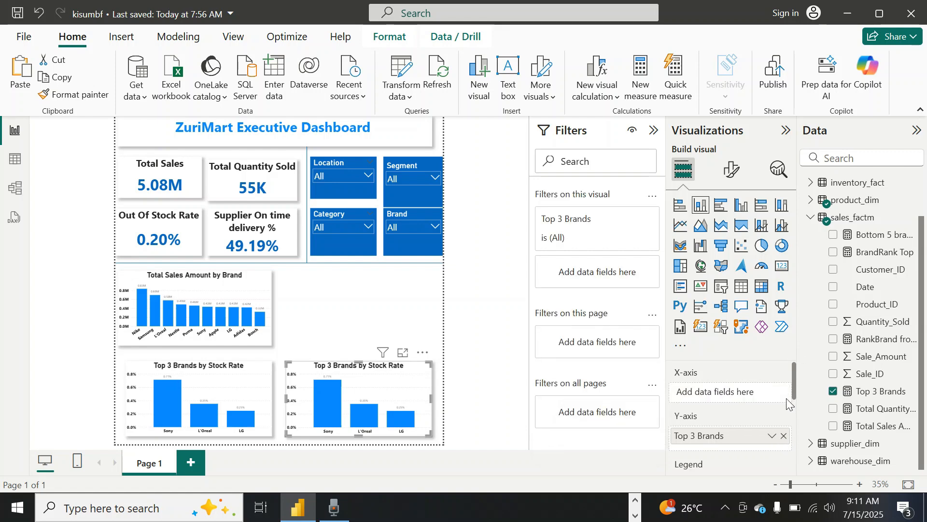
pyautogui.click(784, 436)
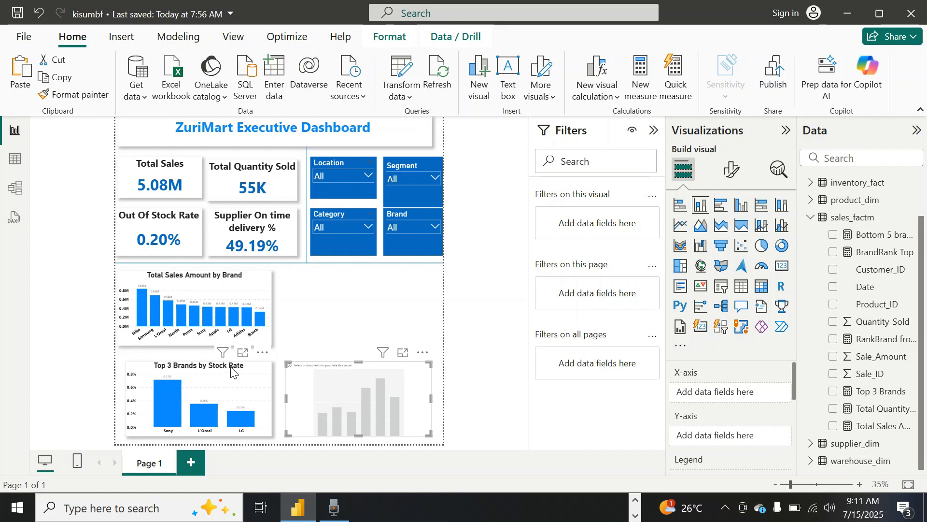
pyautogui.scroll(2, 860, 217)
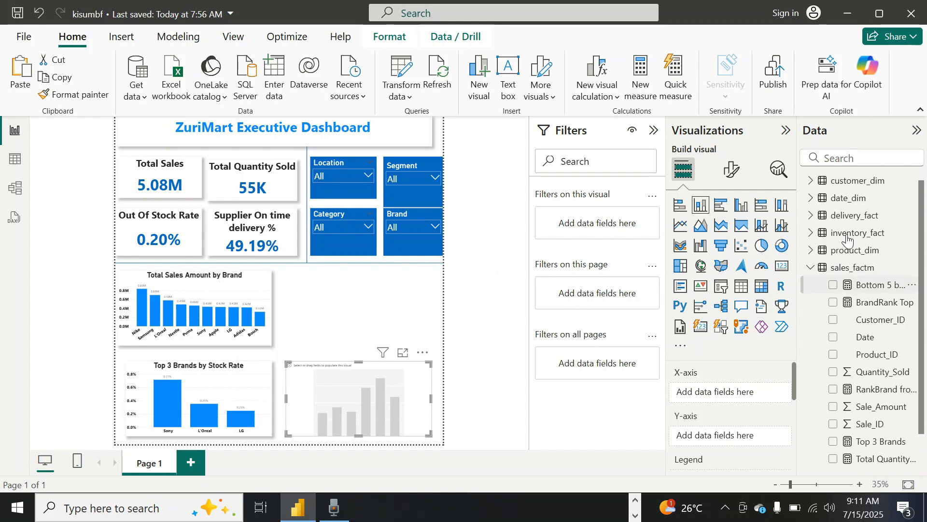
pyautogui.click(813, 257)
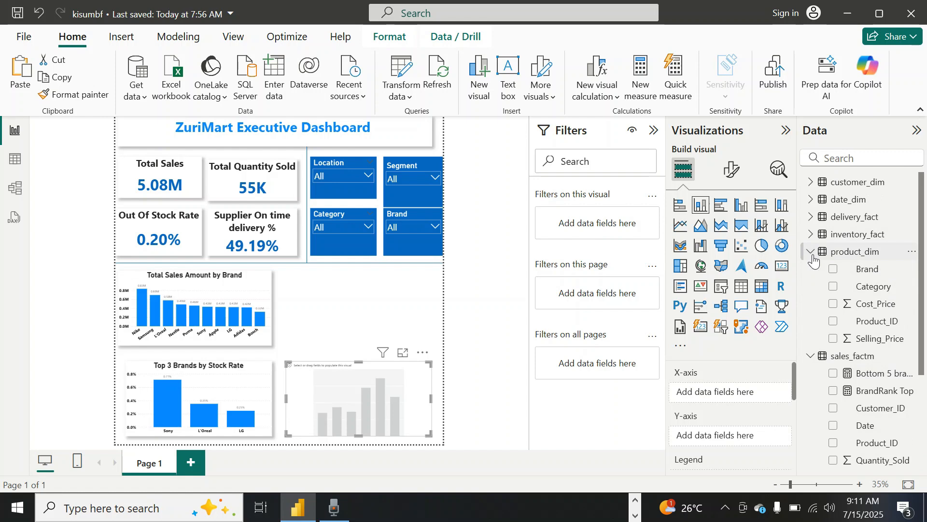
pyautogui.click(833, 269)
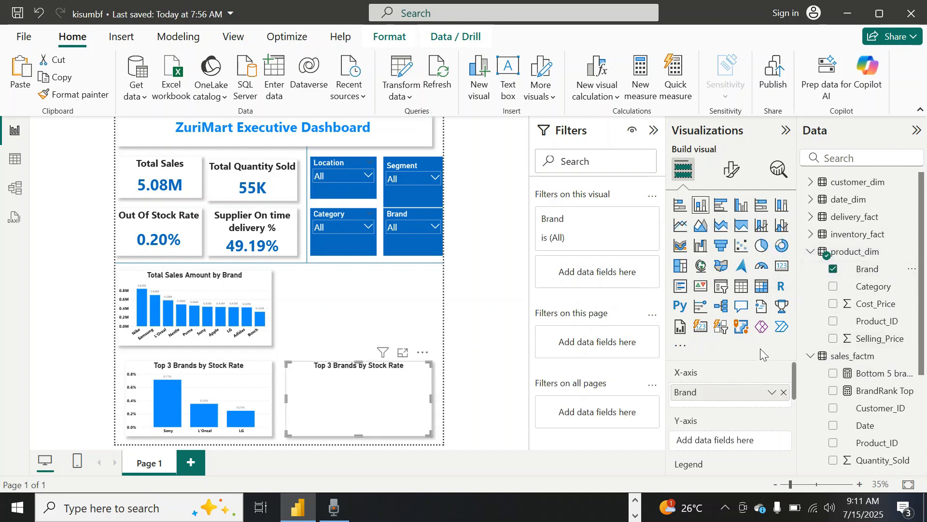
# Add the Bottom 5 brands measure from sales_factm to the copied chart's Y-axis
pyautogui.scroll(-3, 835, 397)
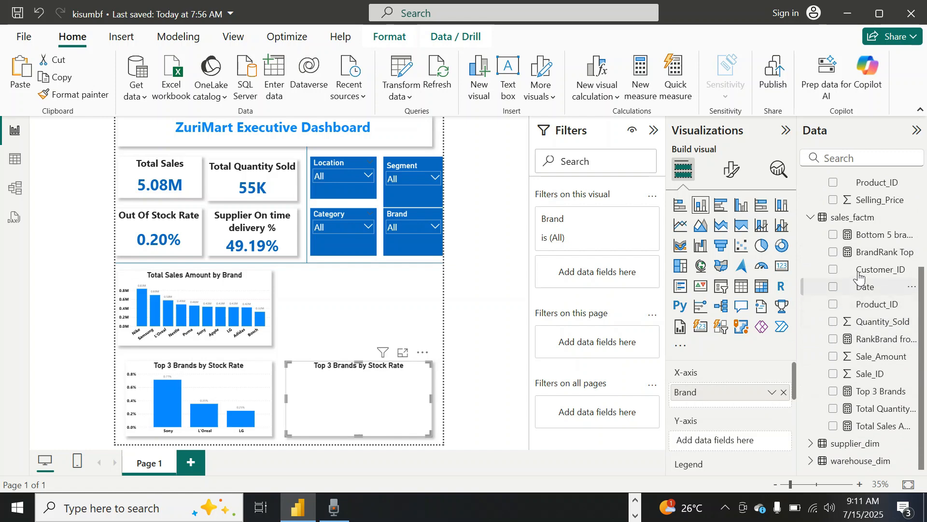
pyautogui.click(833, 236)
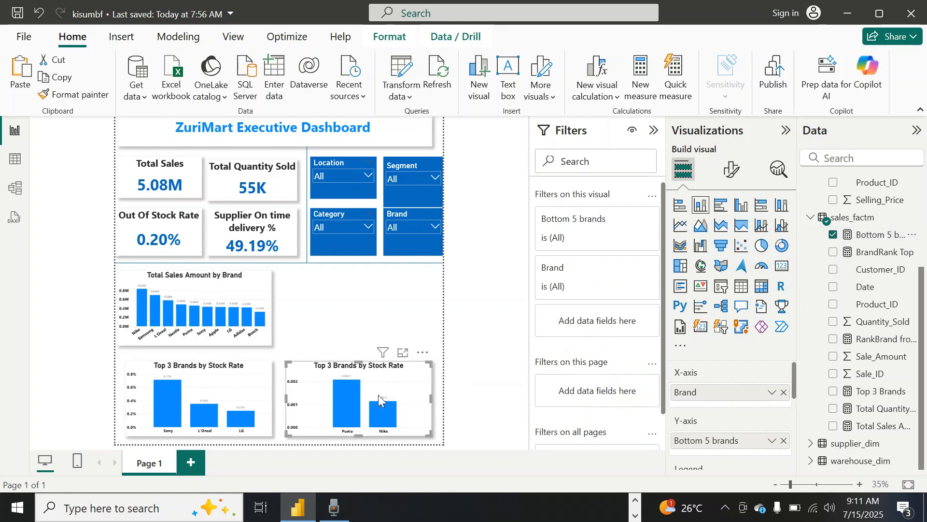
# Change the copied chart's title text to "Bottom 5 Brands by Stock Rate"
pyautogui.click(732, 171)
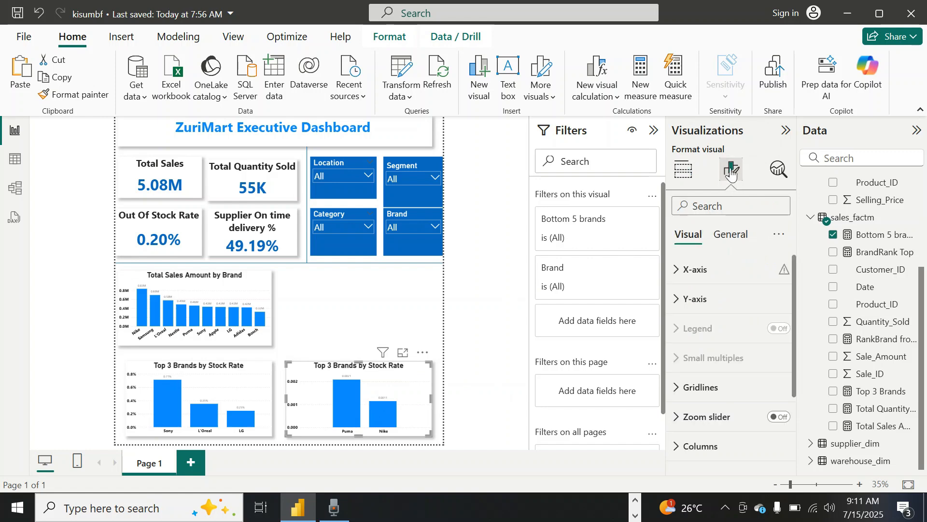
pyautogui.click(730, 235)
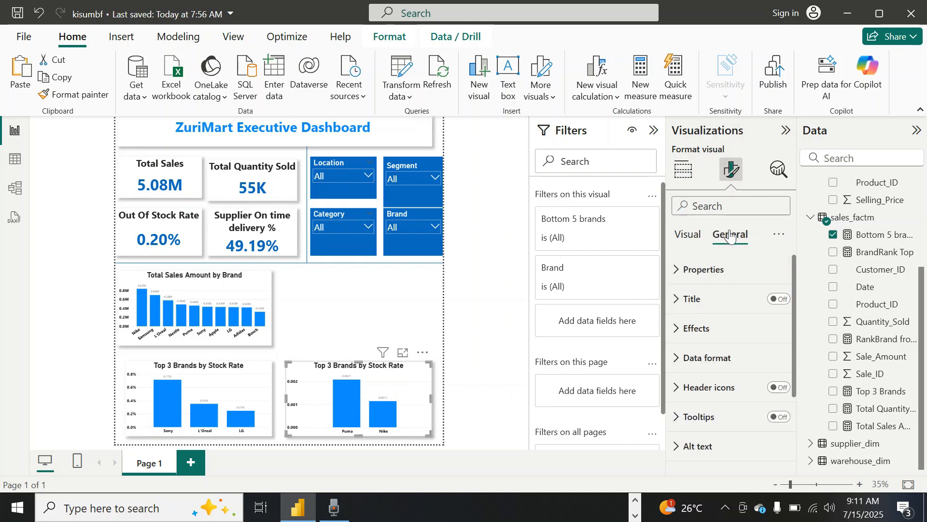
pyautogui.click(680, 303)
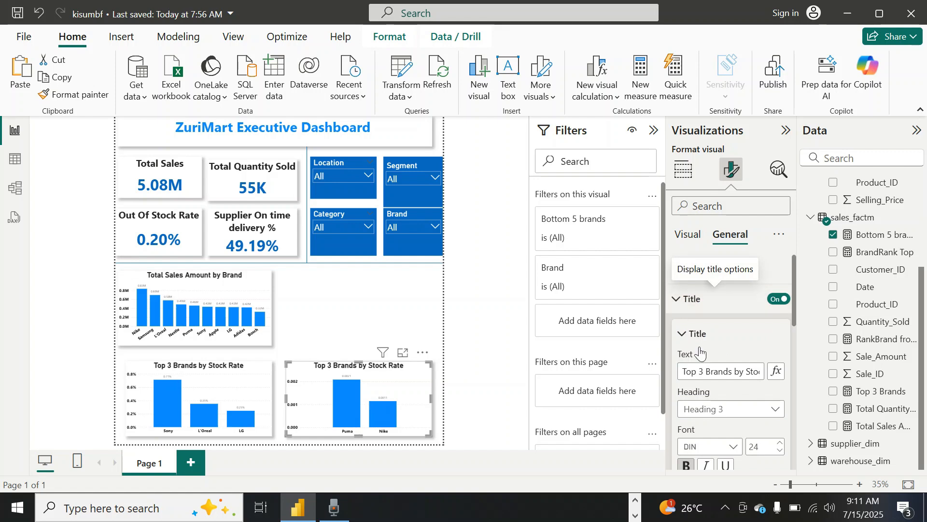
pyautogui.click(703, 370)
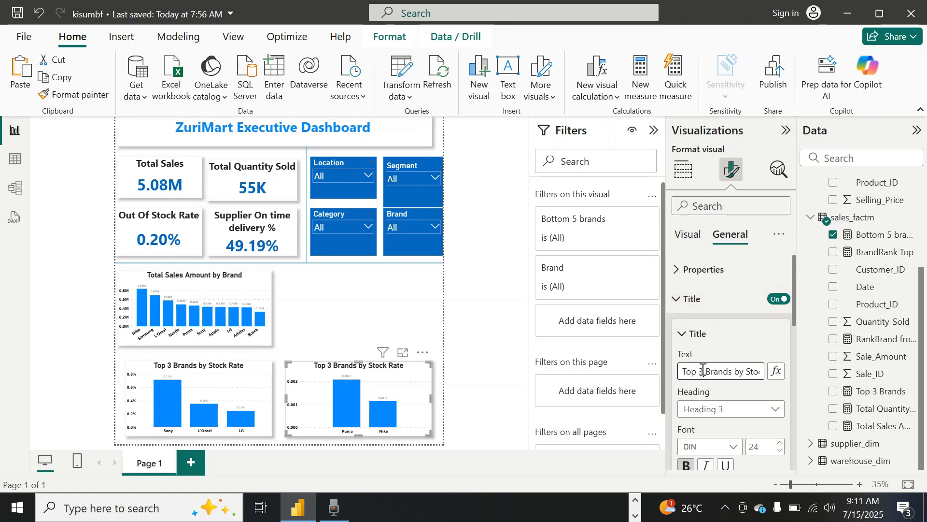
pyautogui.press('BackSpace')
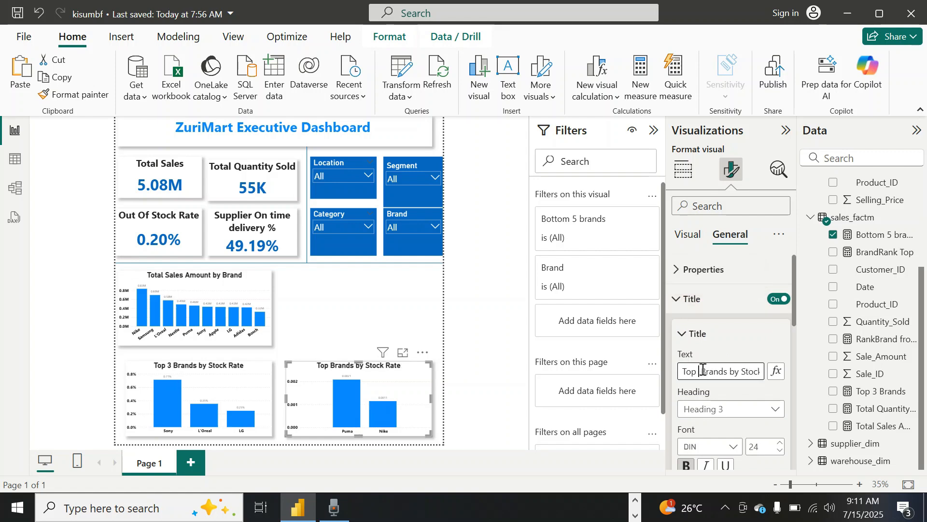
pyautogui.write('5')
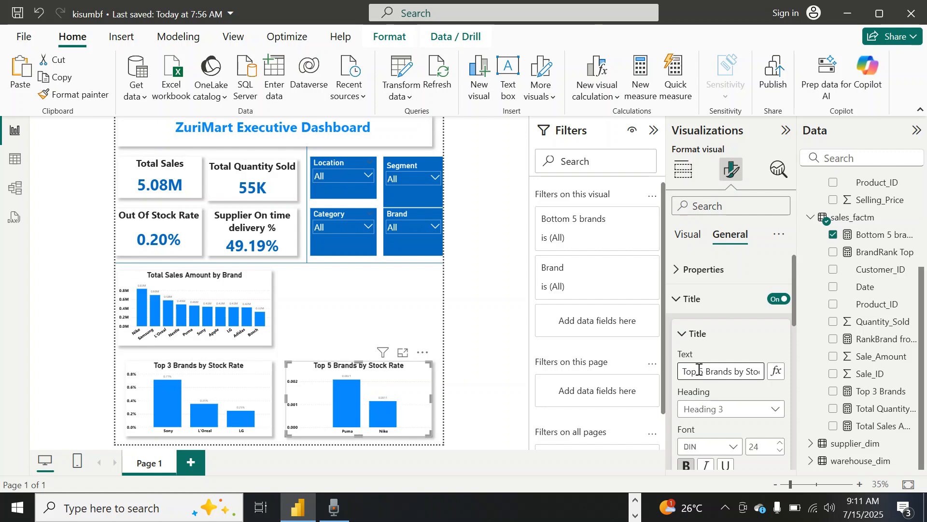
pyautogui.doubleClick(691, 370)
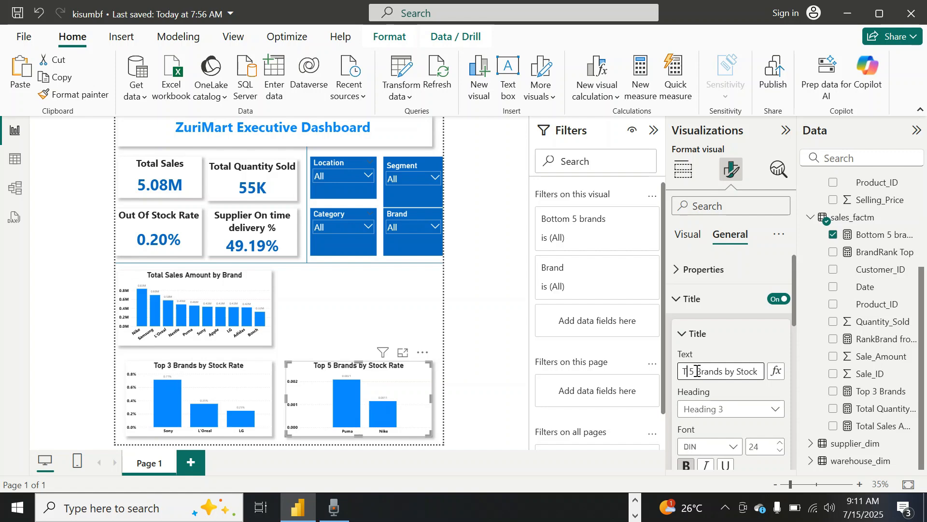
pyautogui.press('BackSpace')
pyautogui.write('B')
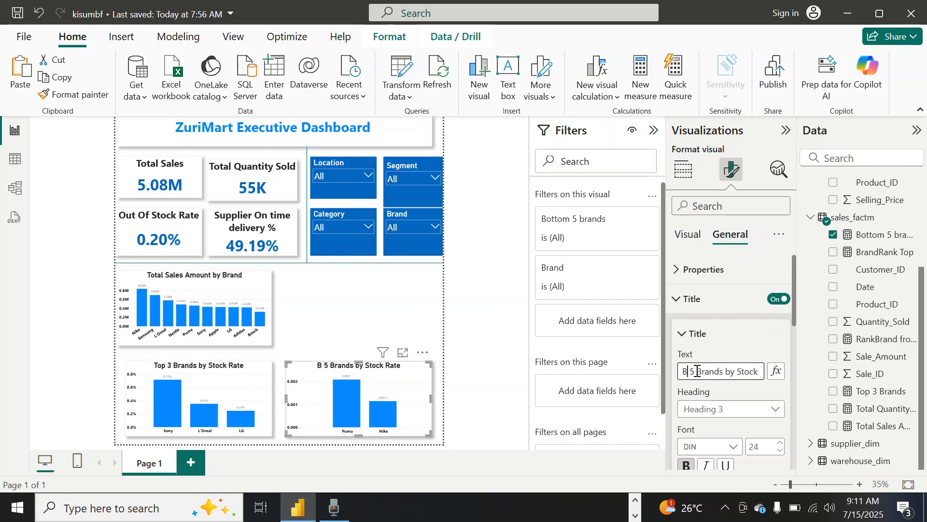
pyautogui.write('ottom')
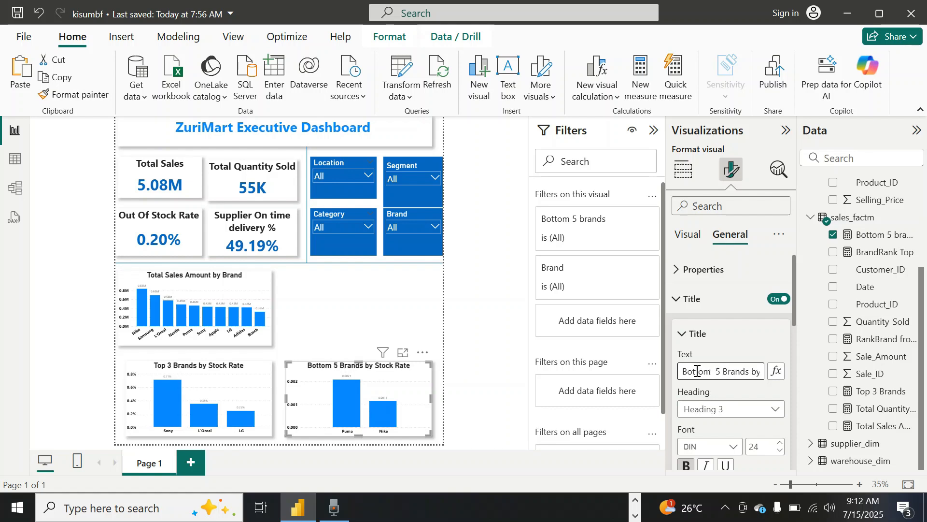
pyautogui.press('BackSpace')
pyautogui.click(365, 310)
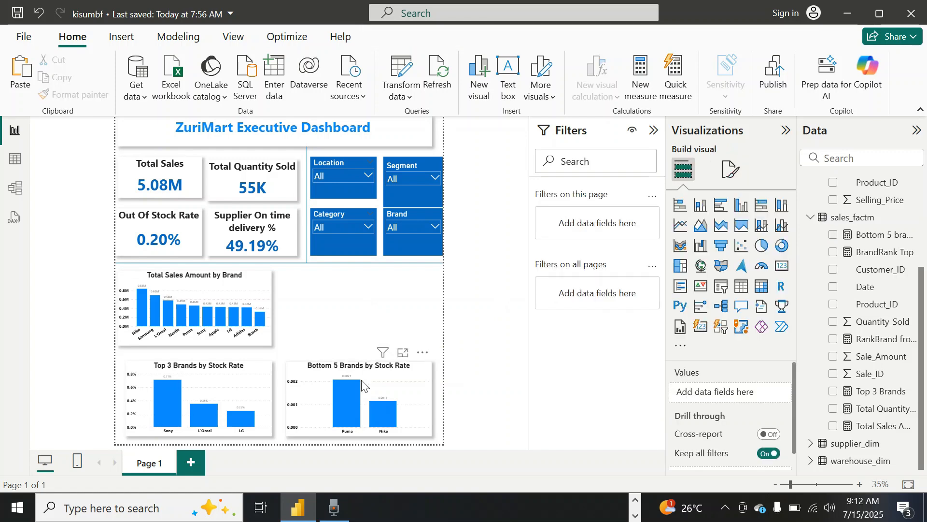
# Leave the Bottom 5 Brands chart deselected and collapse the sales_factm and product_dim tables in the data list
pyautogui.click(375, 375)
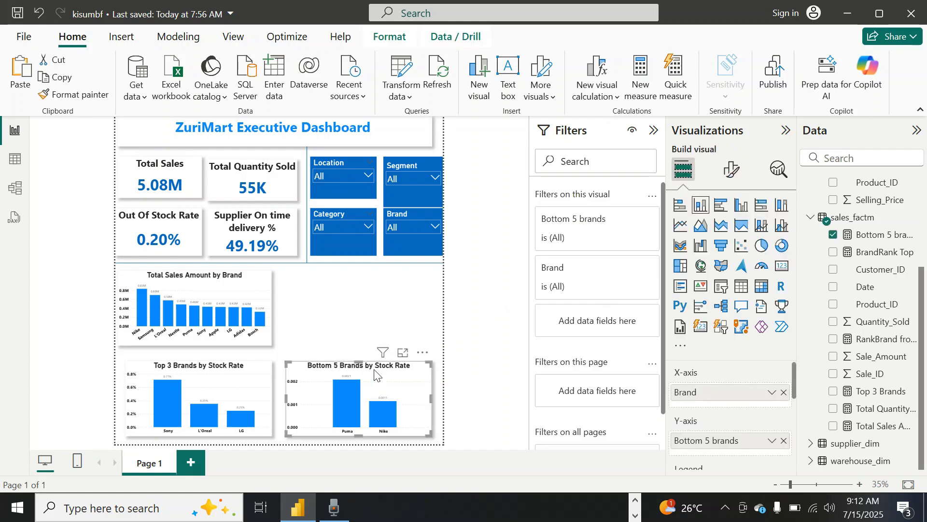
pyautogui.click(350, 290)
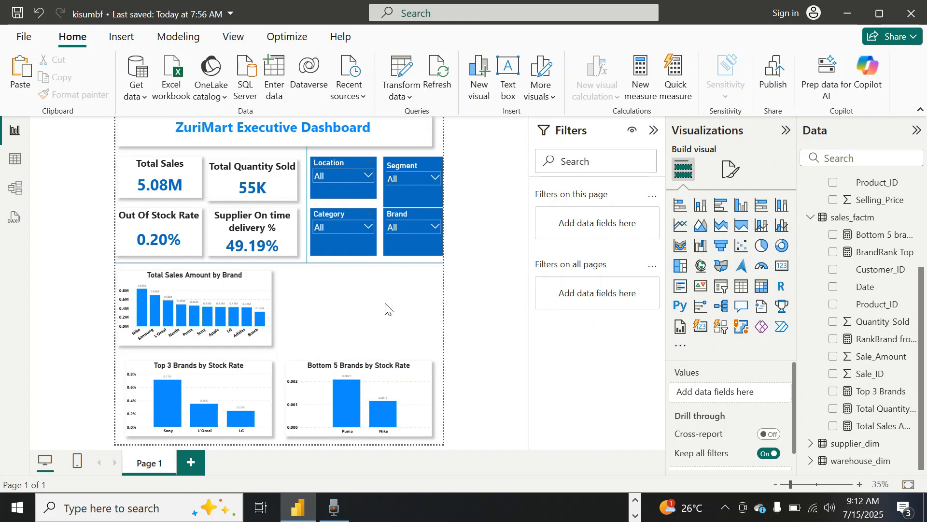
pyautogui.click(810, 218)
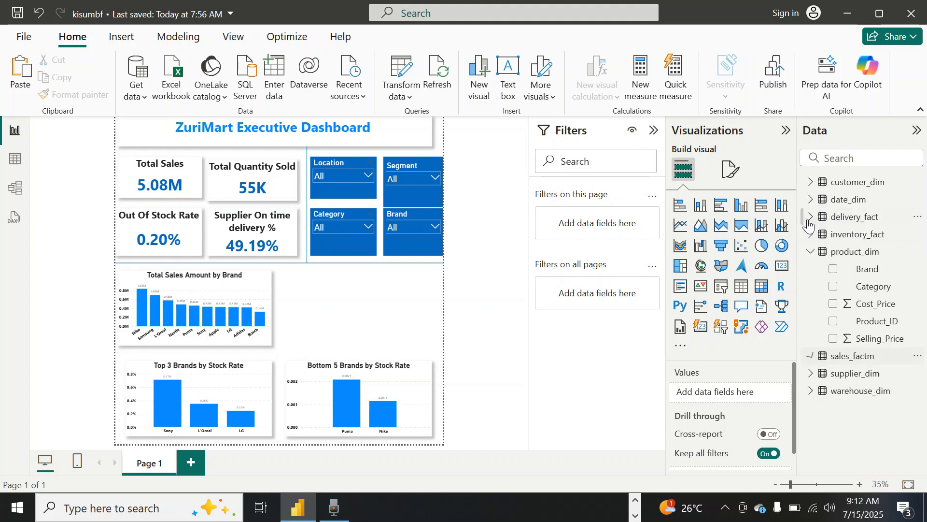
pyautogui.click(810, 252)
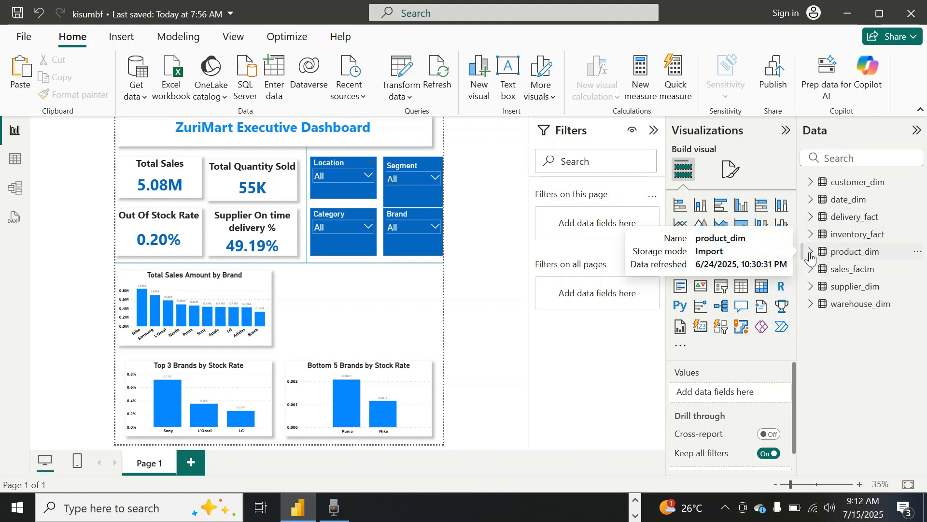